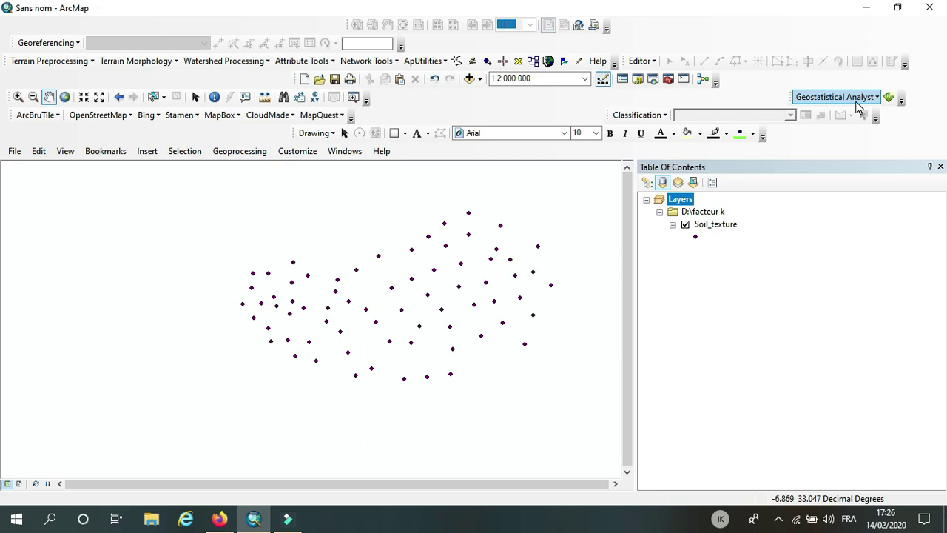
# - Select the Soil_texture layer and call up its Open Attribute Table command
pyautogui.click(714, 225)
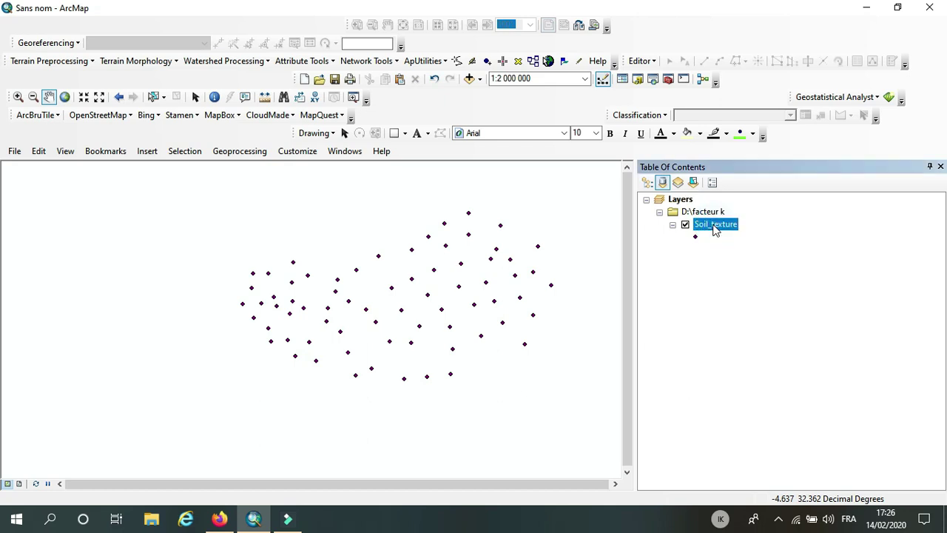
pyautogui.rightClick(715, 230)
# - Open the Soil_texture attribute table, inspect its K column values, then close the table
pyautogui.click(736, 246)
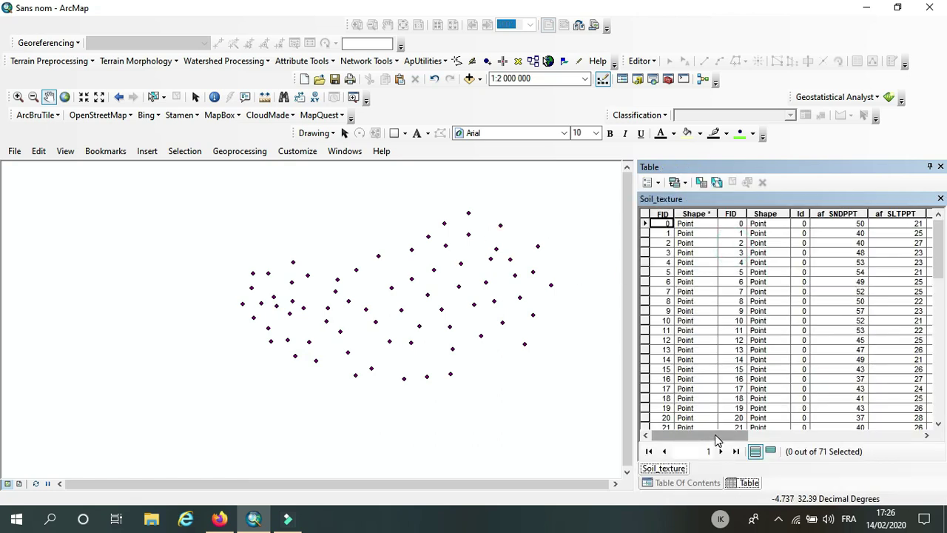
pyautogui.moveTo(716, 440); pyautogui.dragTo(881, 444)
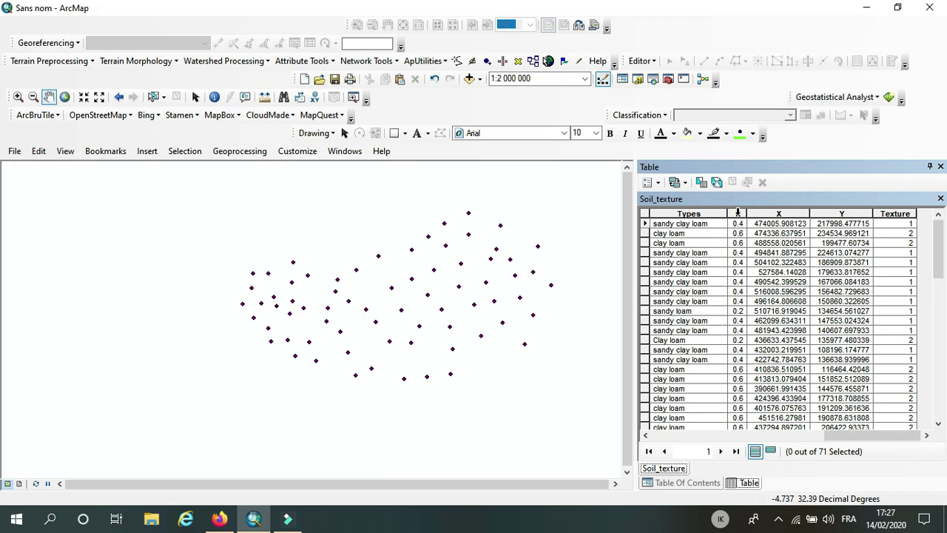
pyautogui.click(738, 213)
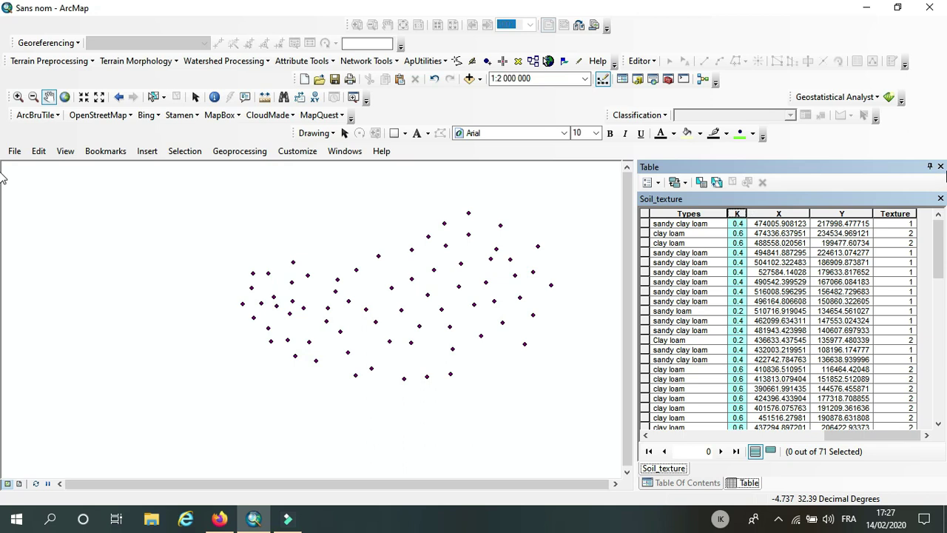
pyautogui.click(738, 216)
pyautogui.click(940, 166)
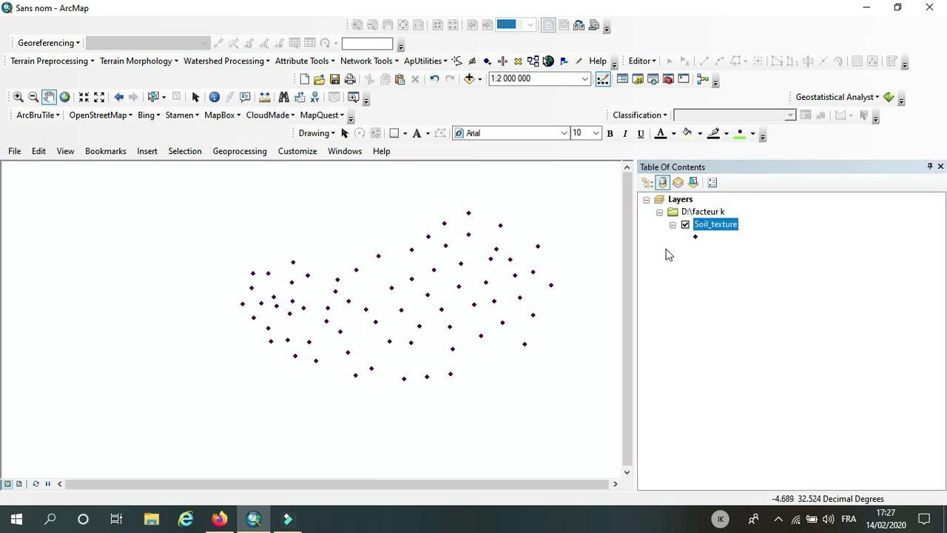
# - Launch the Geostatistical Wizard from the Geostatistical Analyst menu and center its window
pyautogui.click(877, 97)
pyautogui.click(792, 177)
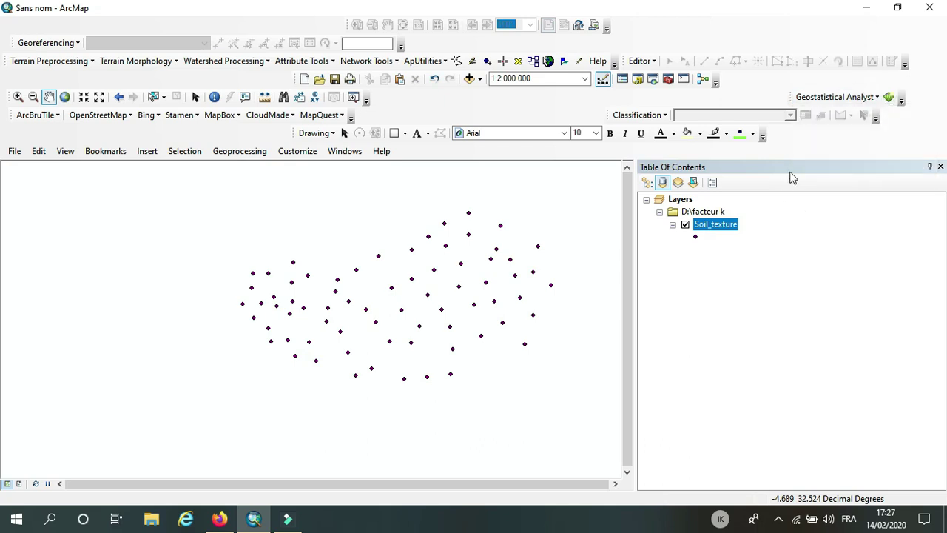
pyautogui.click(844, 99)
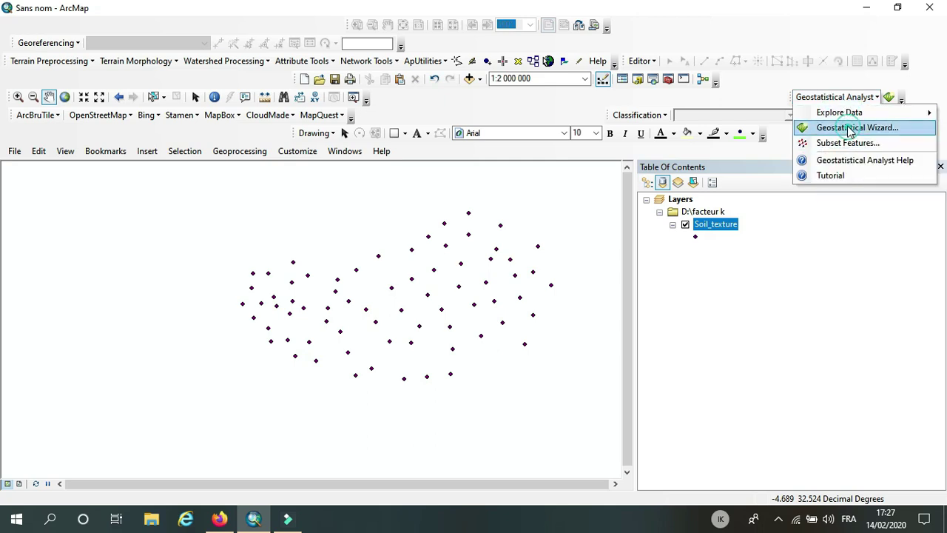
pyautogui.click(851, 129)
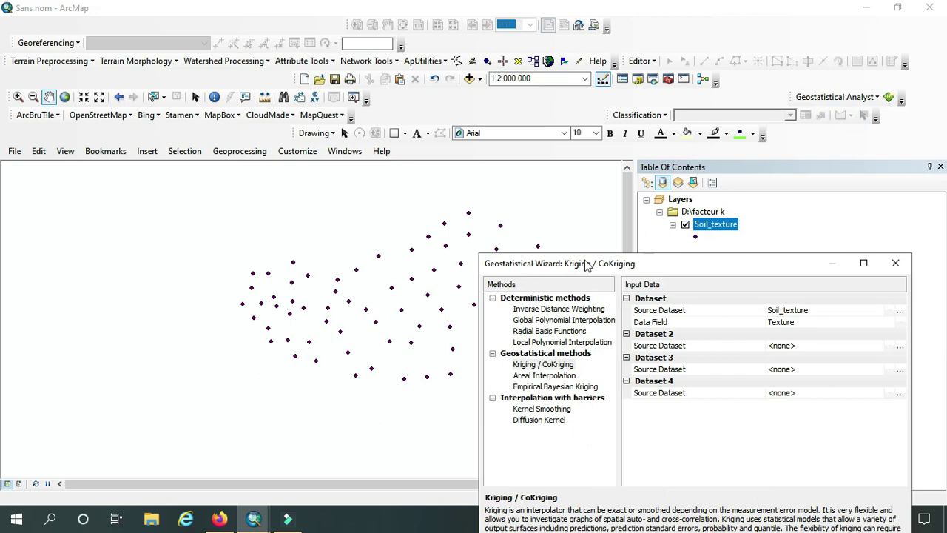
pyautogui.moveTo(588, 264); pyautogui.dragTo(372, 69)
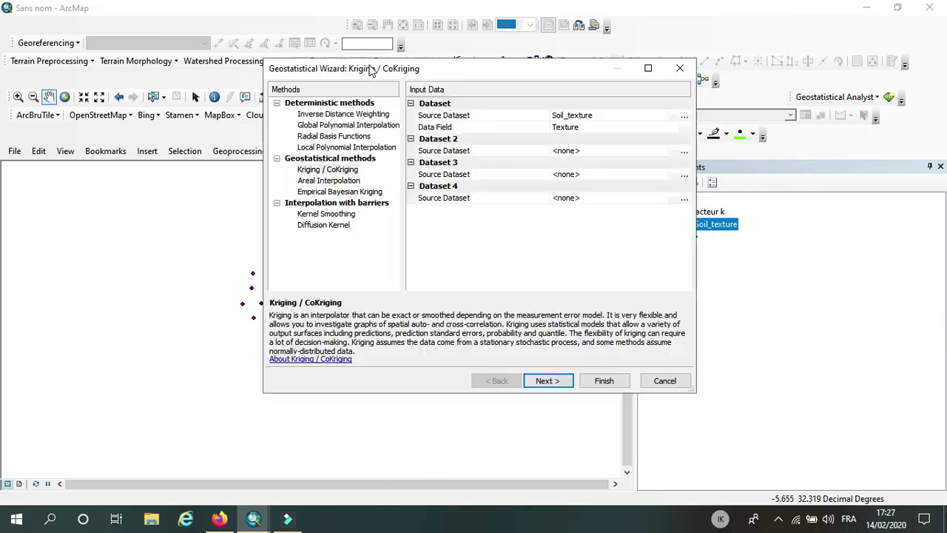
# - Choose Kriging / CoKriging for Soil_texture with K as the data field
pyautogui.click(333, 173)
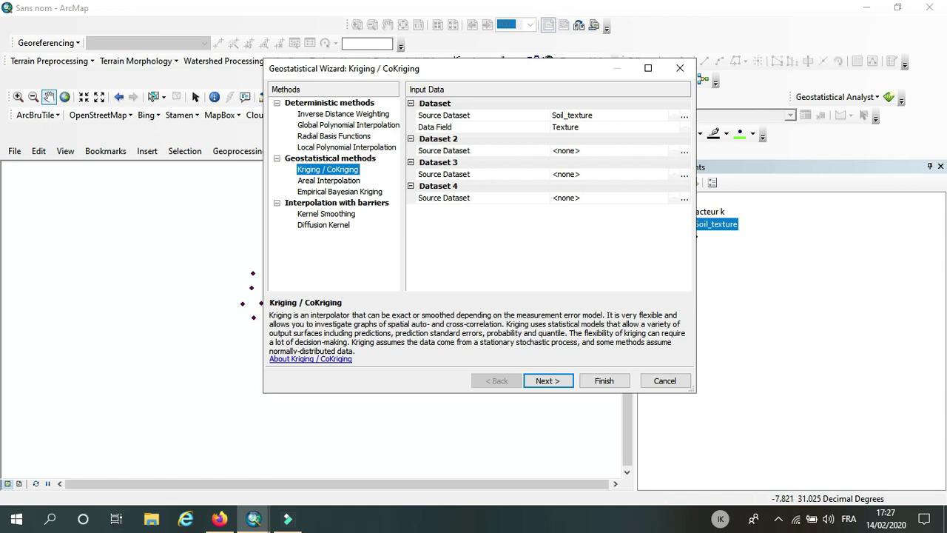
pyautogui.click(641, 130)
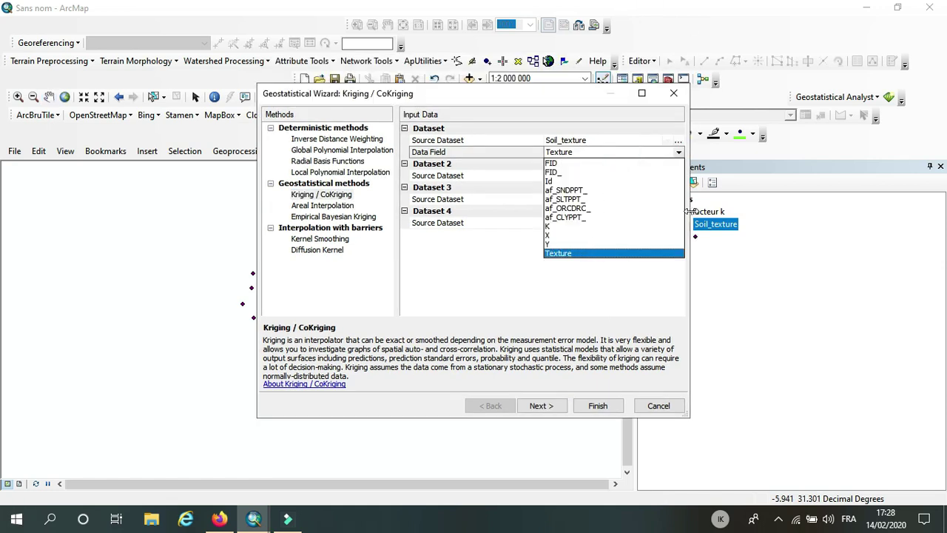
pyautogui.click(553, 227)
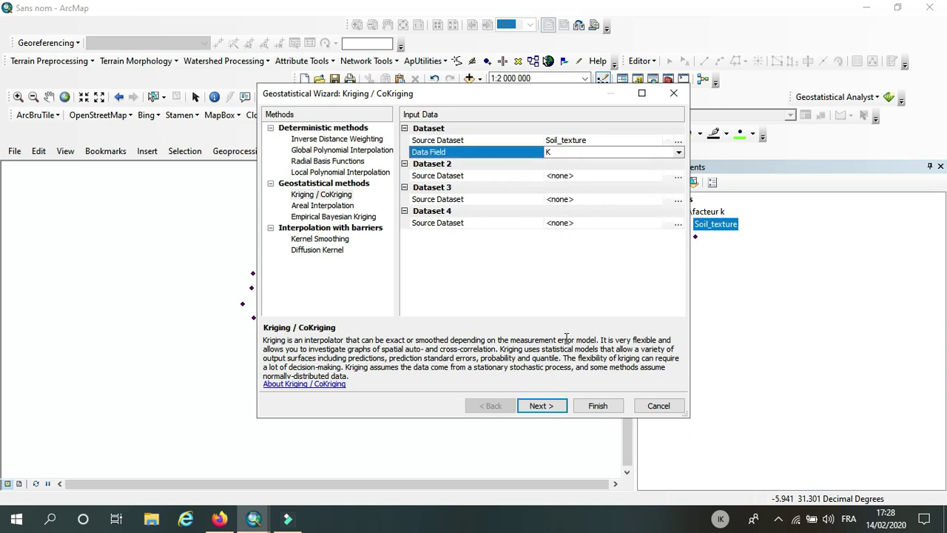
# - Set Ordinary kriging with Prediction output and transformation type None
pyautogui.click(541, 406)
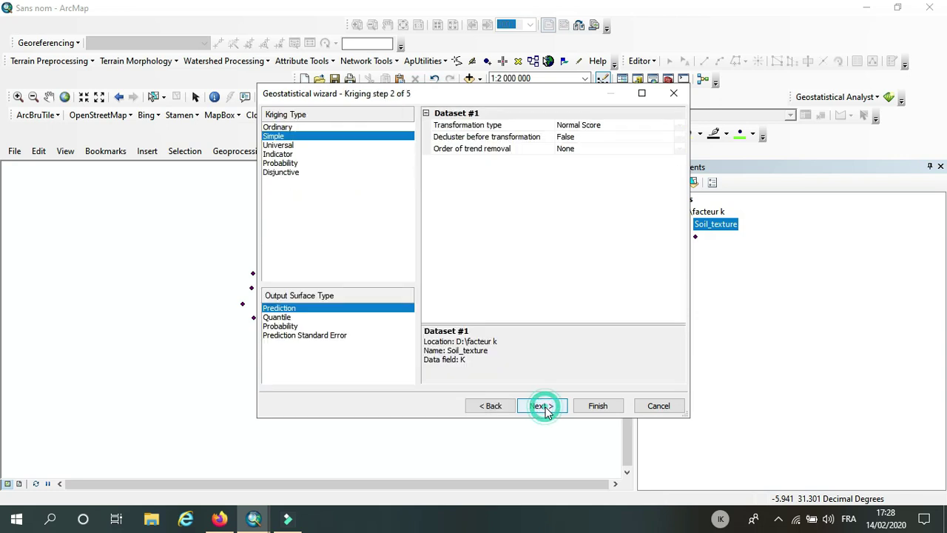
pyautogui.click(282, 127)
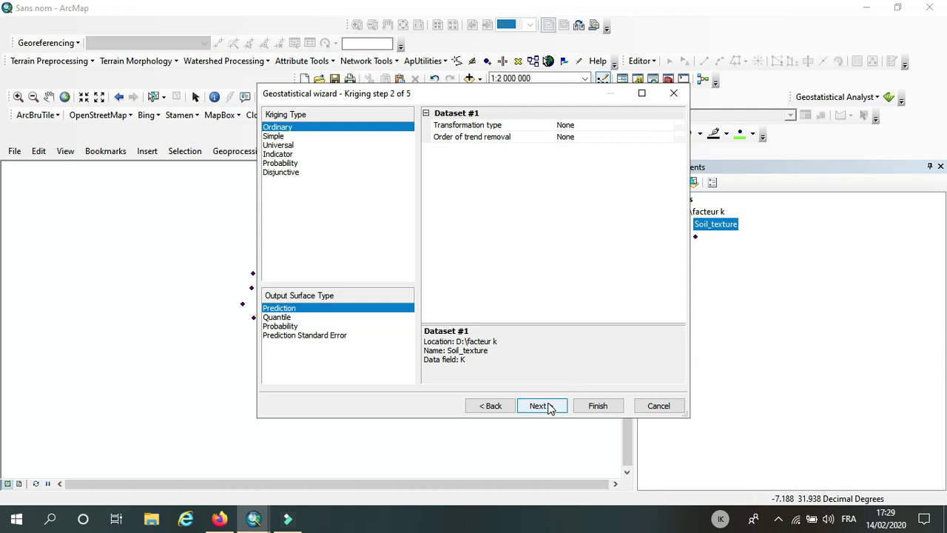
pyautogui.click(620, 127)
pyautogui.click(681, 125)
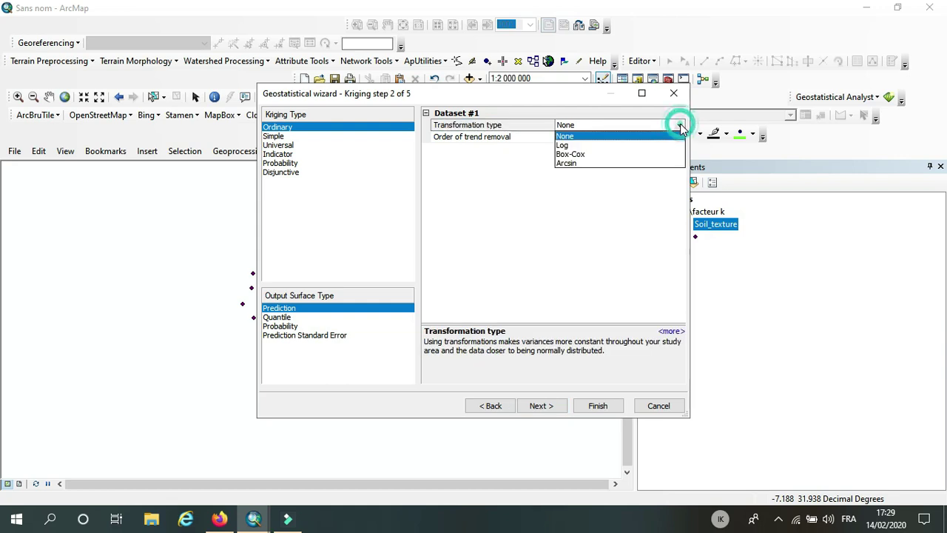
pyautogui.click(640, 123)
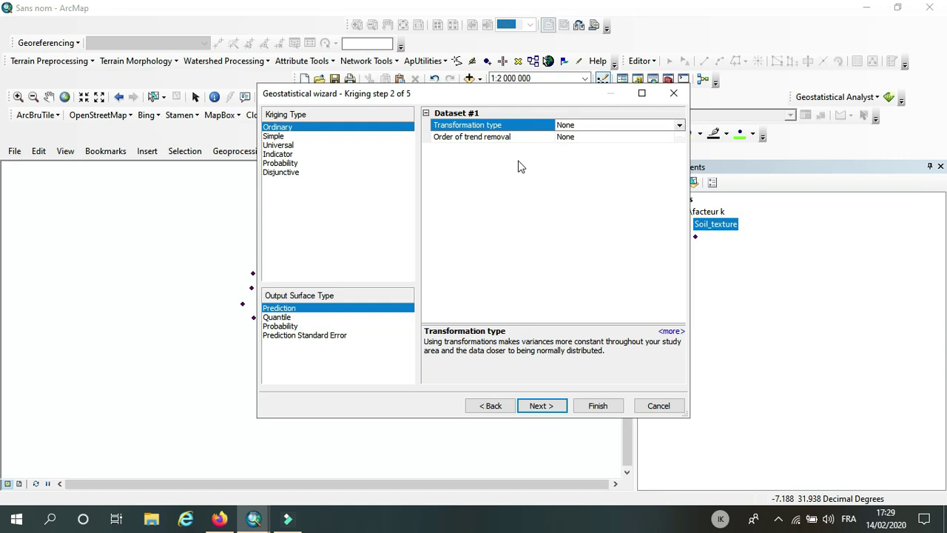
pyautogui.moveTo(517, 99); pyautogui.dragTo(465, 75)
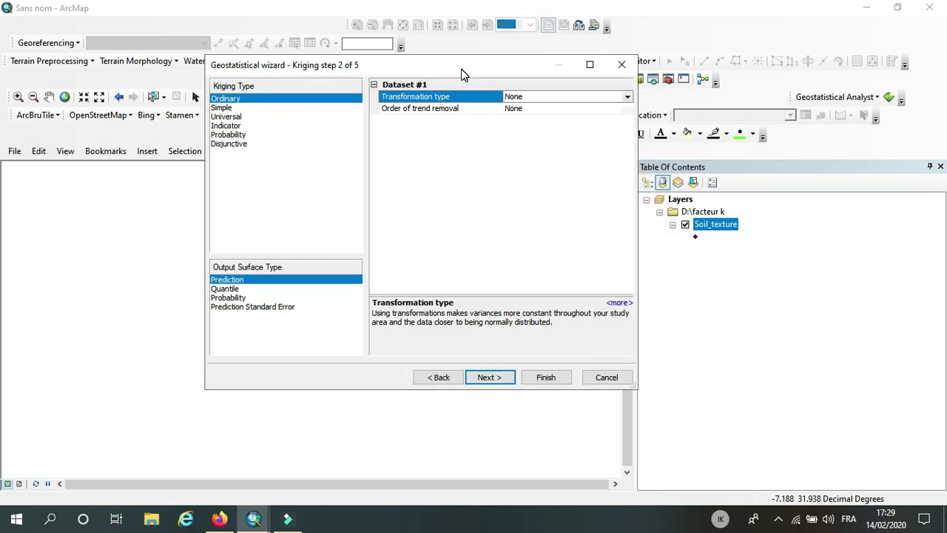
# - On the semivariogram step, set Model #1 type to Exponential
pyautogui.click(503, 378)
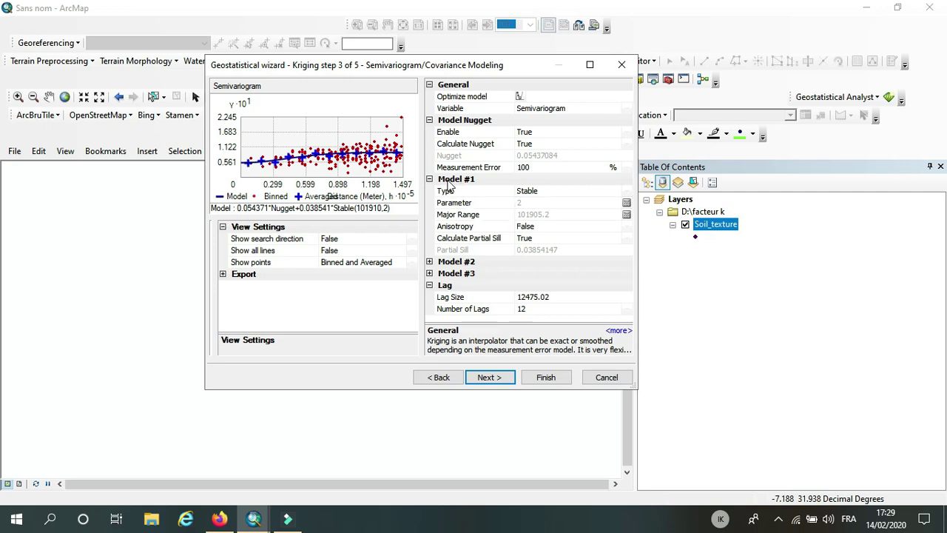
pyautogui.click(627, 195)
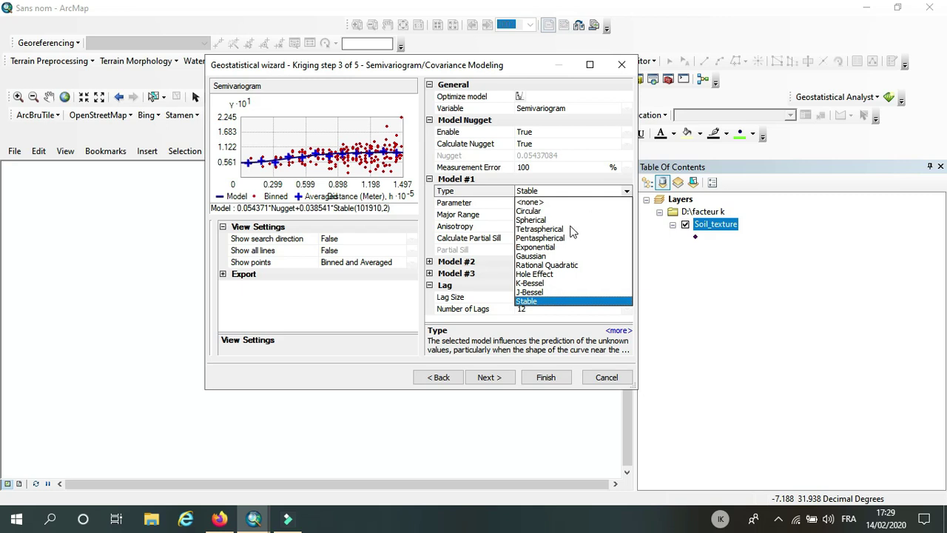
pyautogui.click(569, 180)
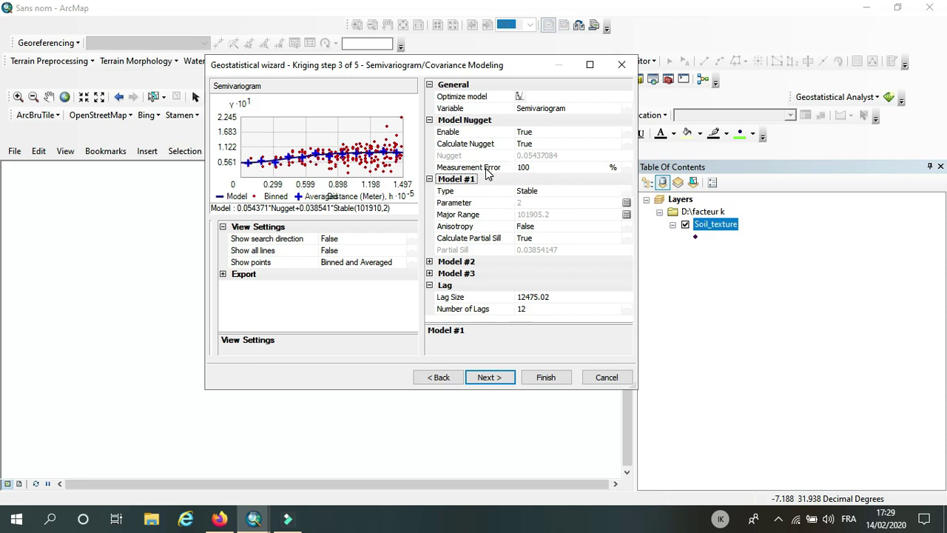
pyautogui.click(539, 196)
pyautogui.click(564, 196)
pyautogui.click(627, 192)
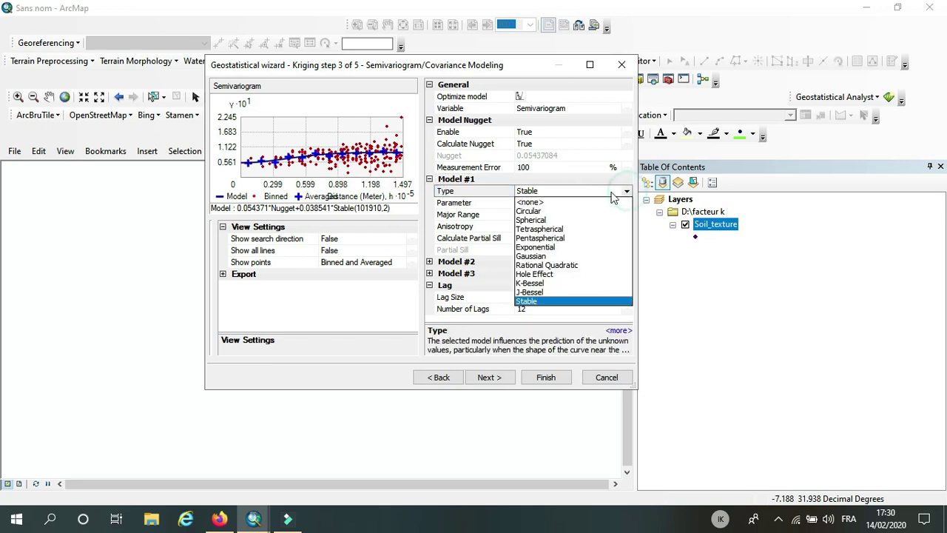
pyautogui.click(541, 253)
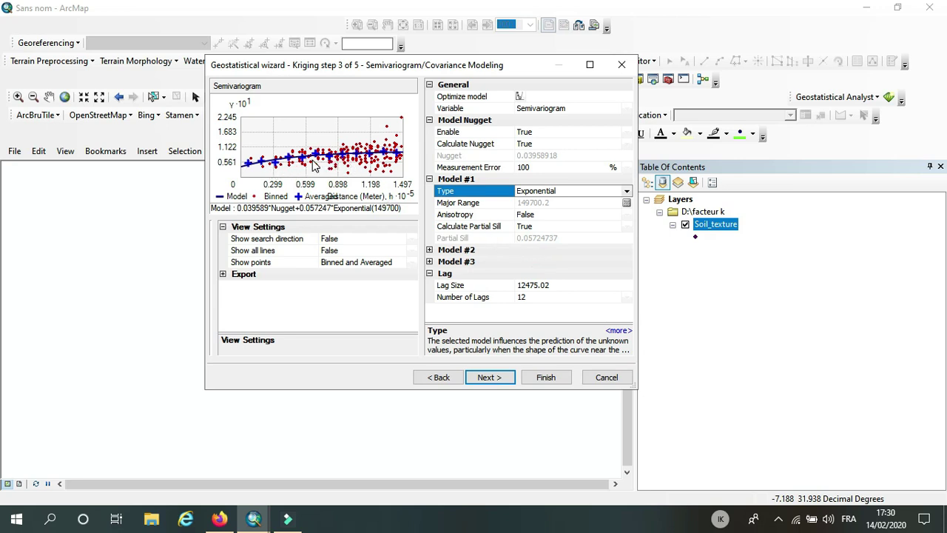
# - Compare Gaussian and <none> models, then settle on Exponential (nugget 0.0396, range 149700)
pyautogui.click(625, 194)
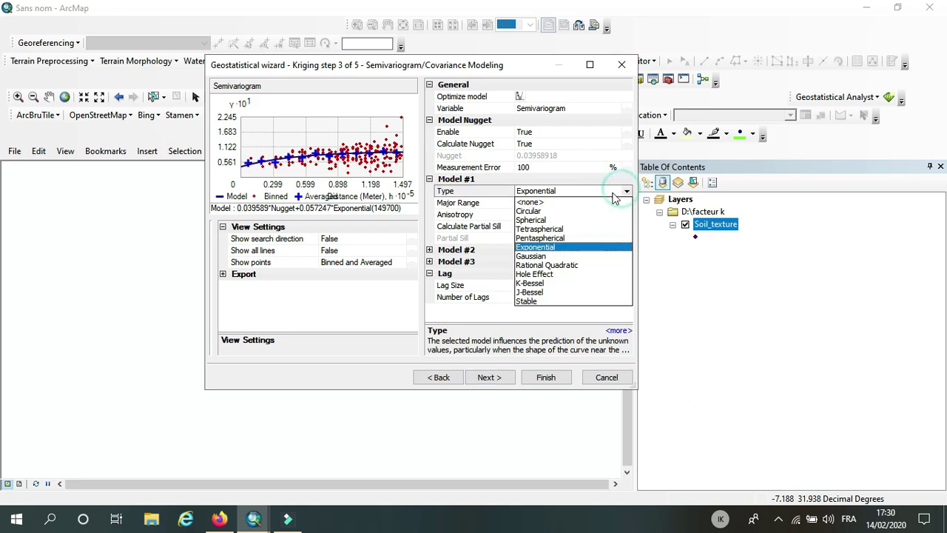
pyautogui.click(532, 256)
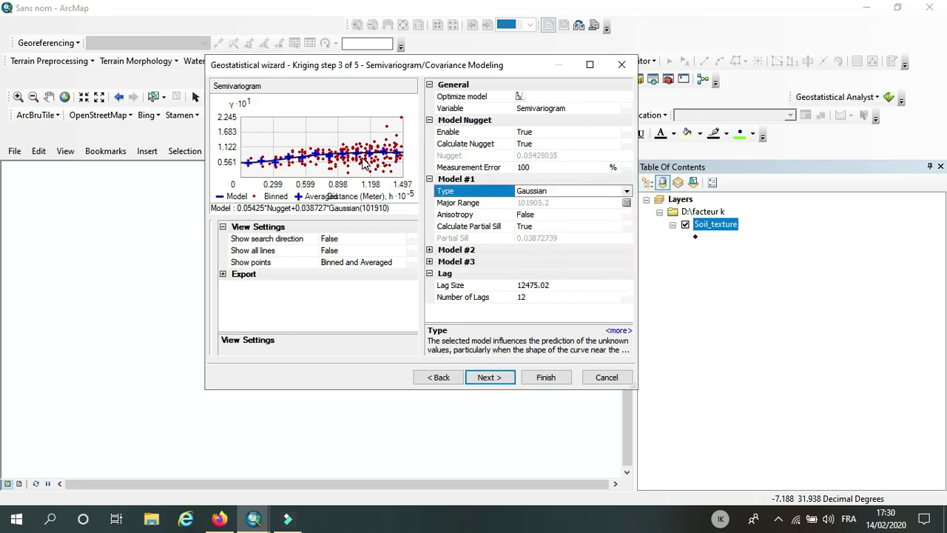
pyautogui.click(625, 191)
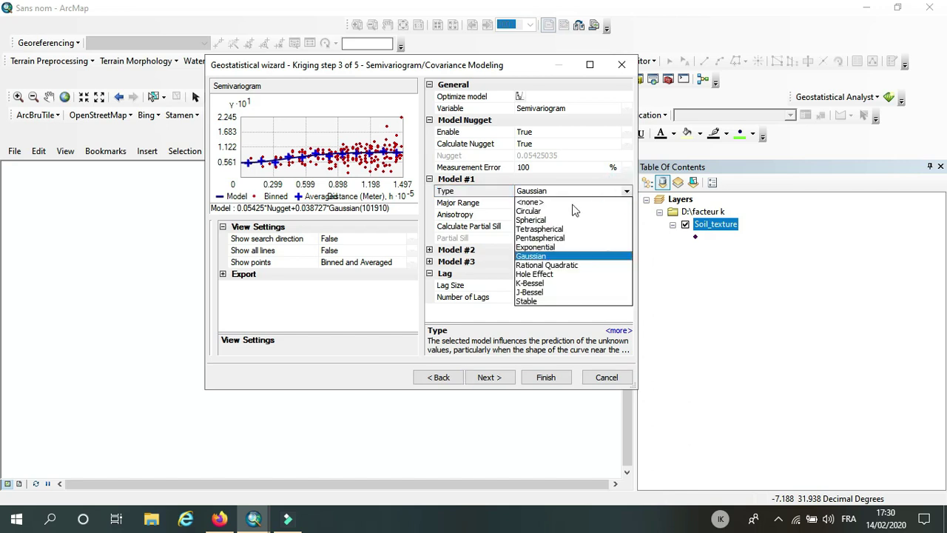
pyautogui.click(538, 203)
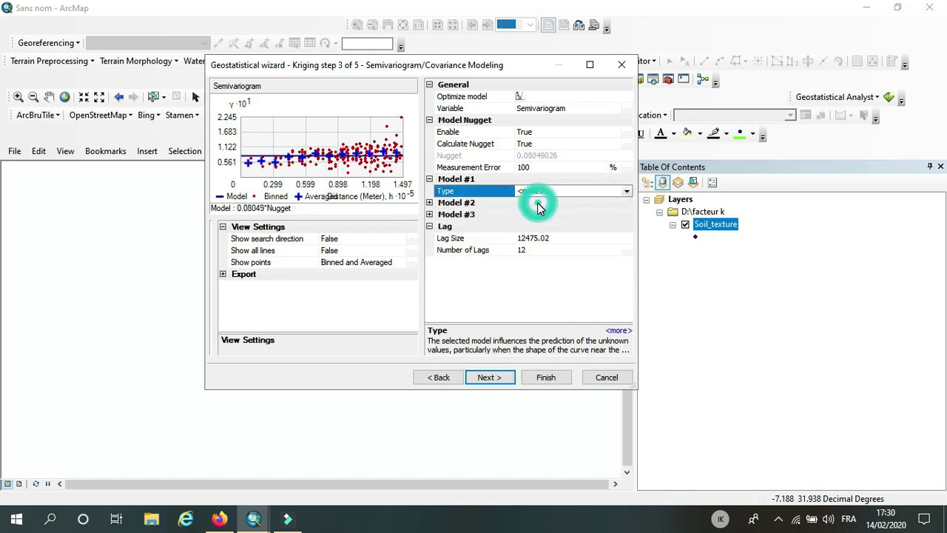
pyautogui.click(627, 191)
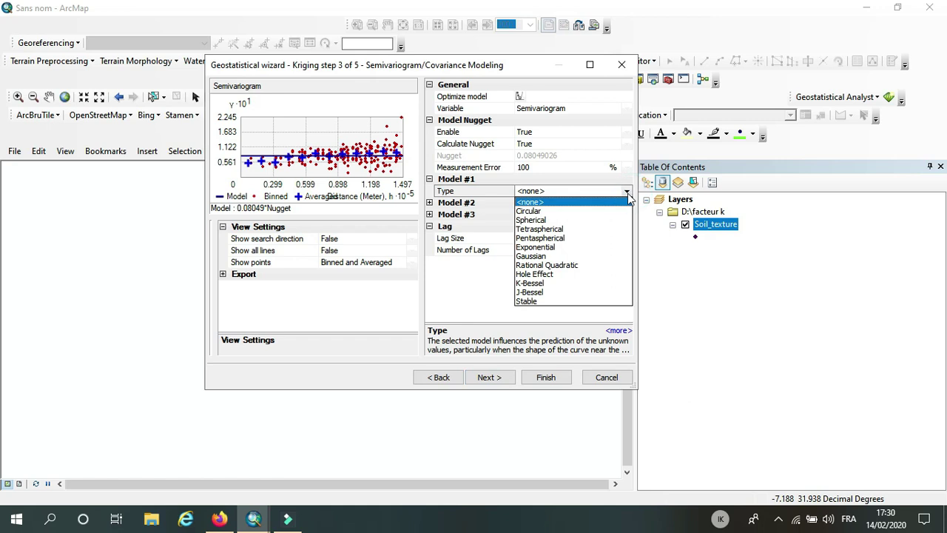
pyautogui.click(537, 248)
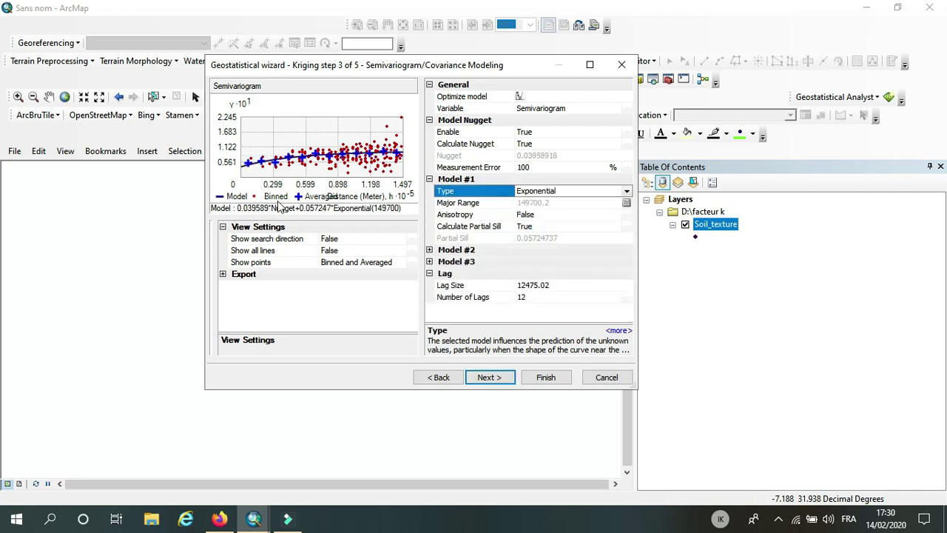
# - Try a Smooth neighborhood with smoothing factor 0.4, then revert to Standard
pyautogui.click(498, 383)
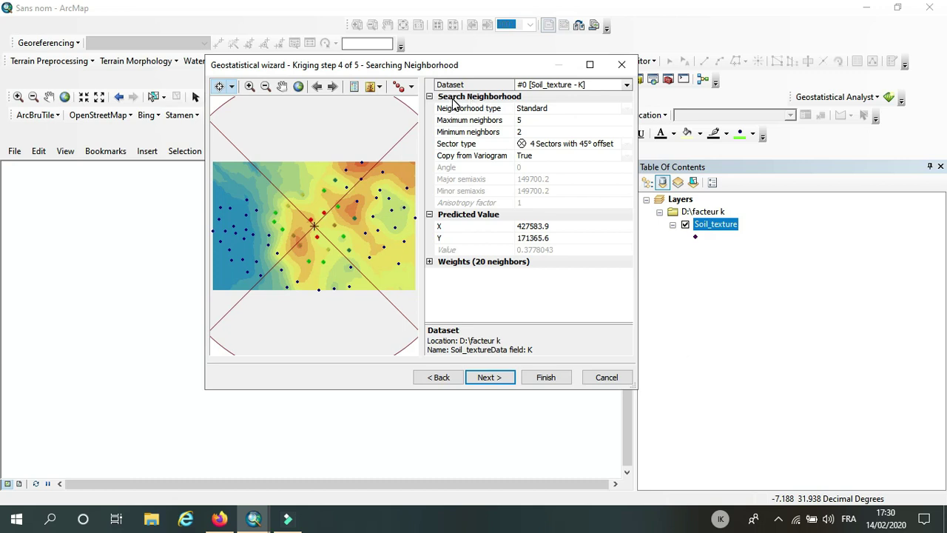
pyautogui.click(567, 108)
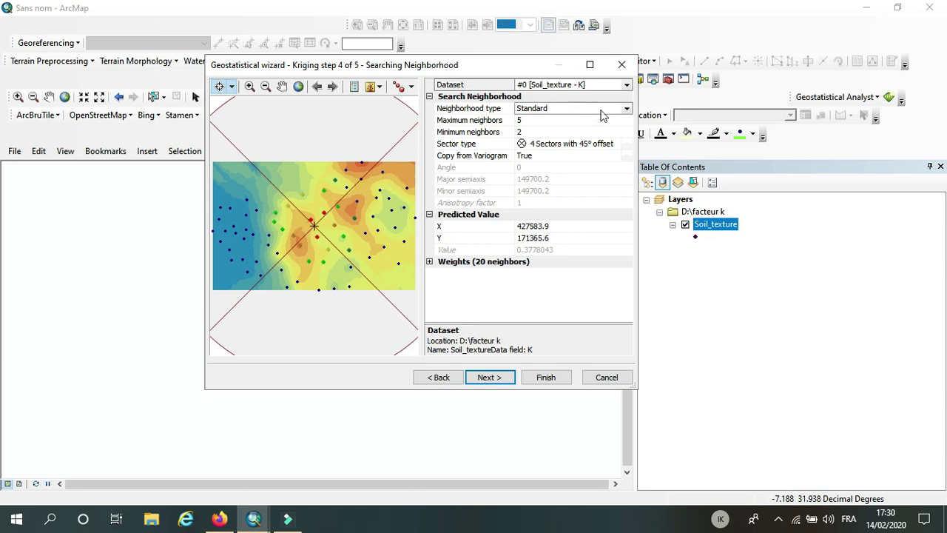
pyautogui.click(628, 109)
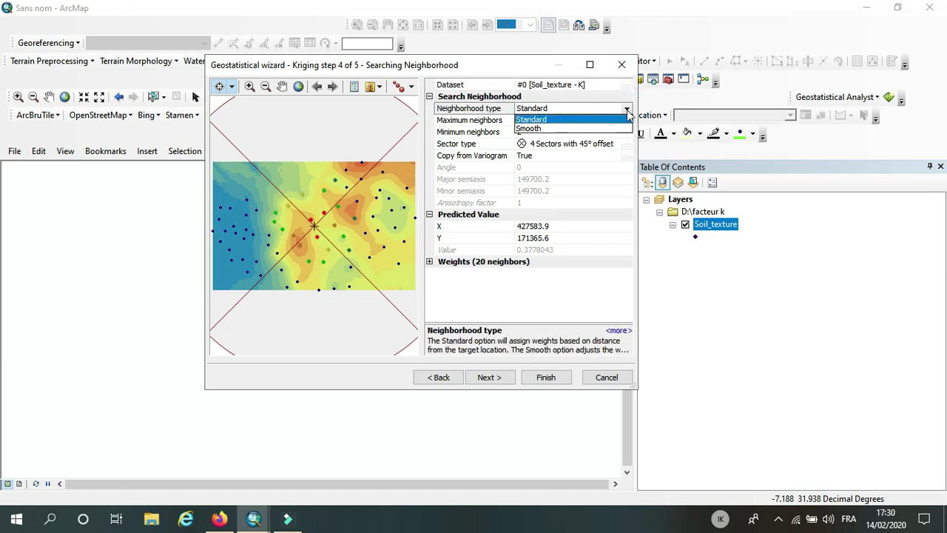
pyautogui.click(532, 118)
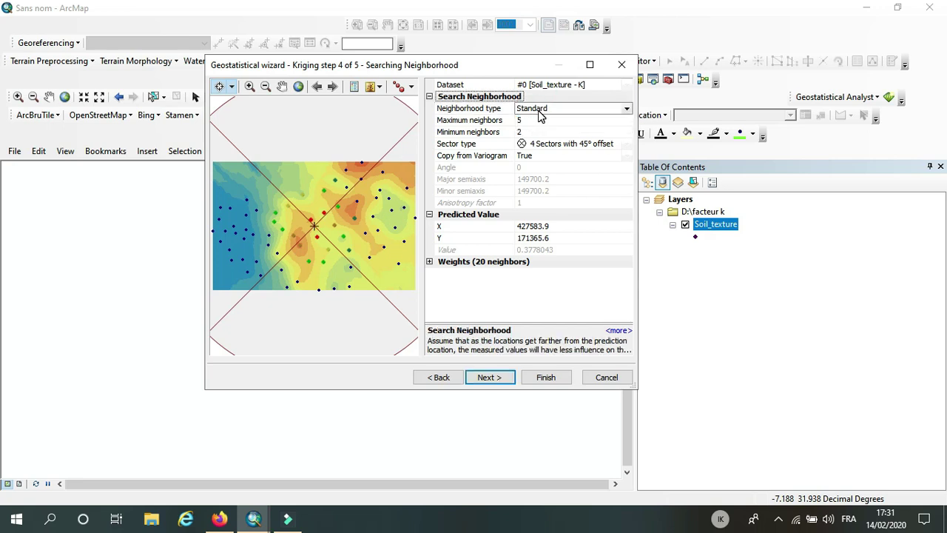
pyautogui.click(540, 117)
pyautogui.click(533, 129)
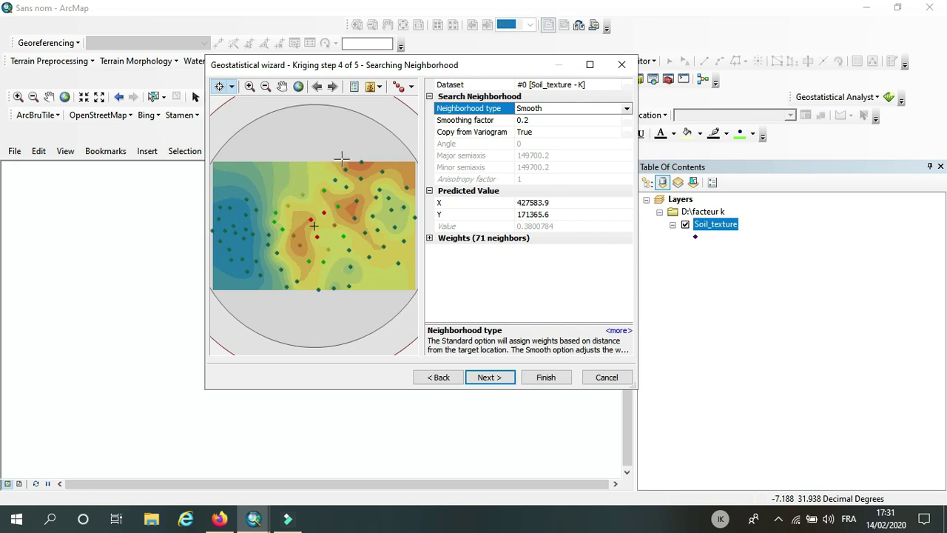
pyautogui.click(545, 124)
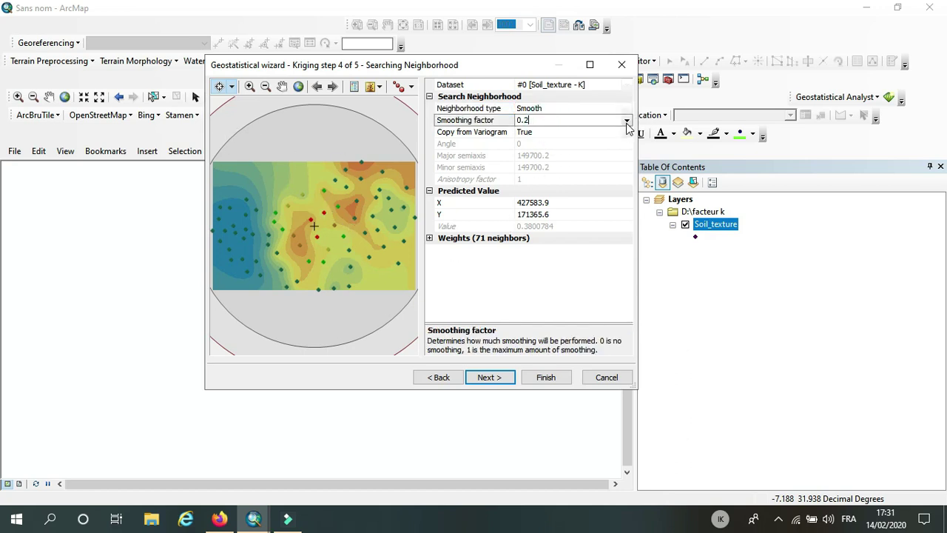
pyautogui.click(625, 123)
pyautogui.click(576, 134)
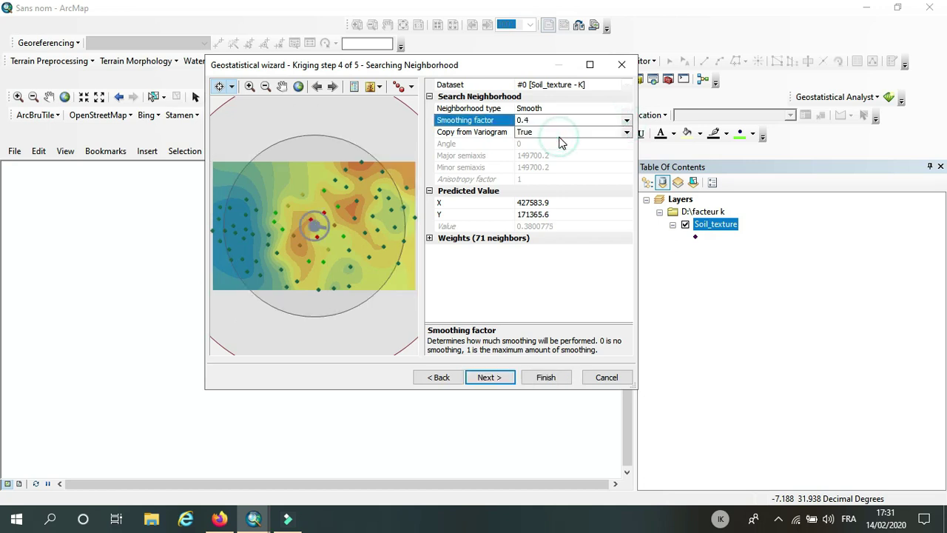
pyautogui.click(626, 109)
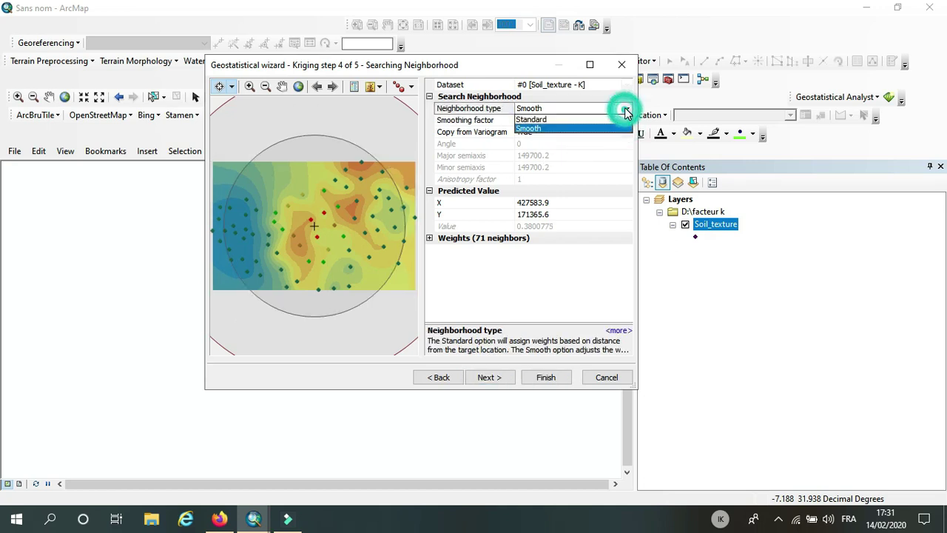
pyautogui.click(554, 119)
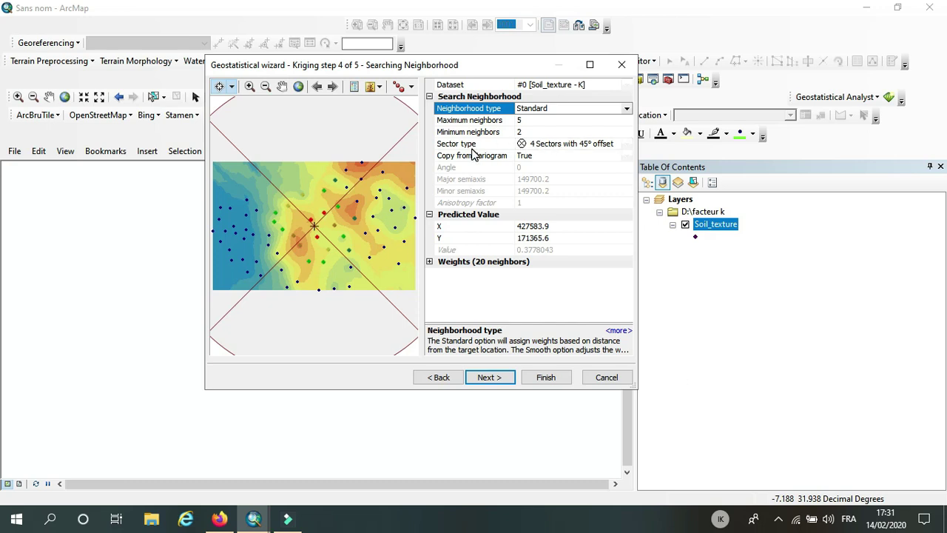
# - Compare 4-sector and 8-sector options, finally choosing 4 Sectors with 45° offset
pyautogui.click(528, 144)
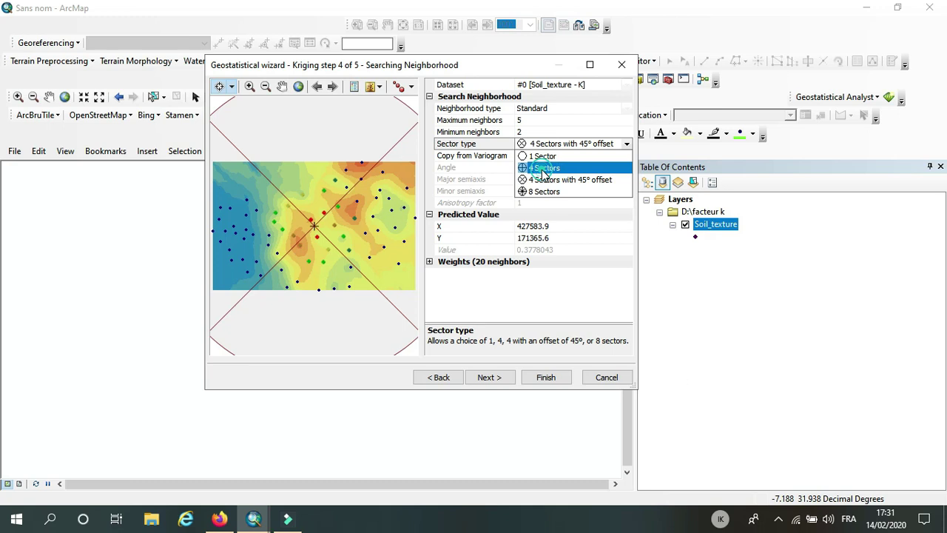
pyautogui.click(544, 168)
pyautogui.click(625, 146)
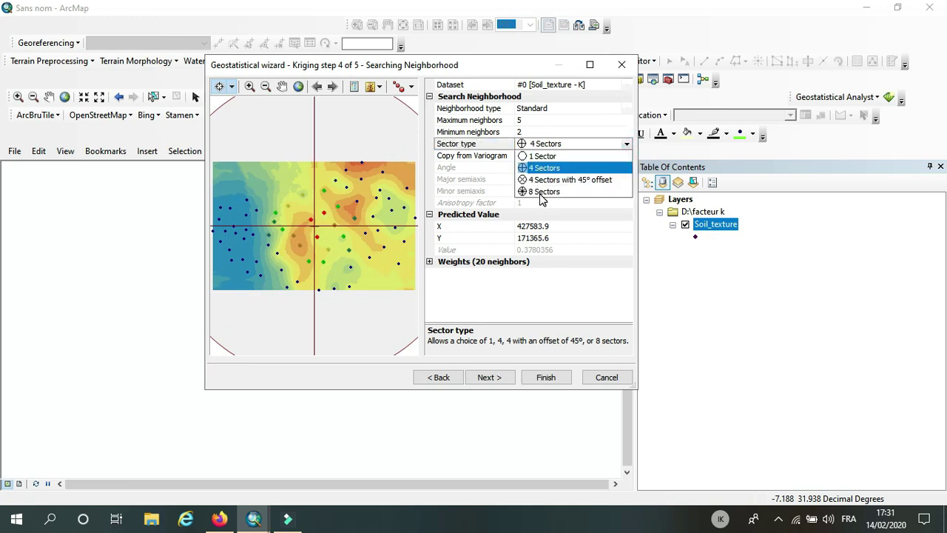
pyautogui.click(542, 191)
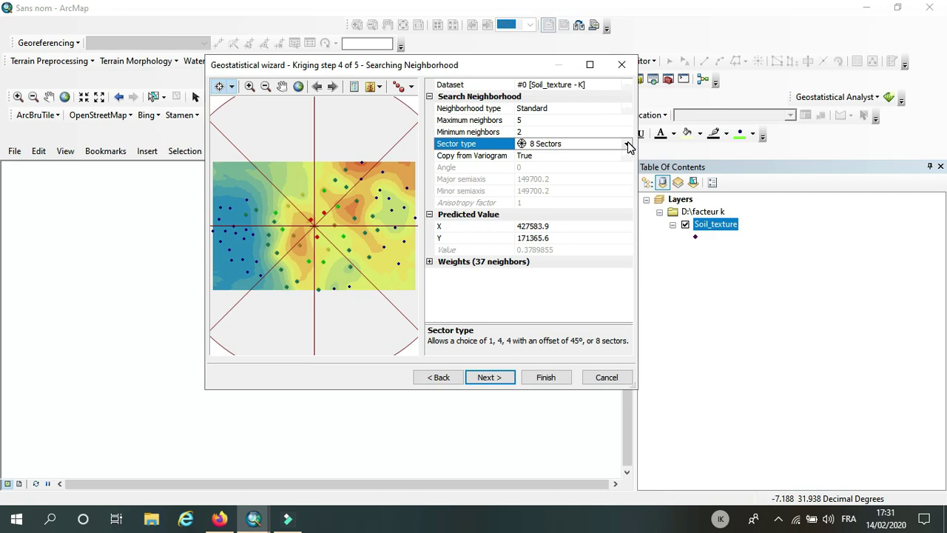
pyautogui.click(628, 145)
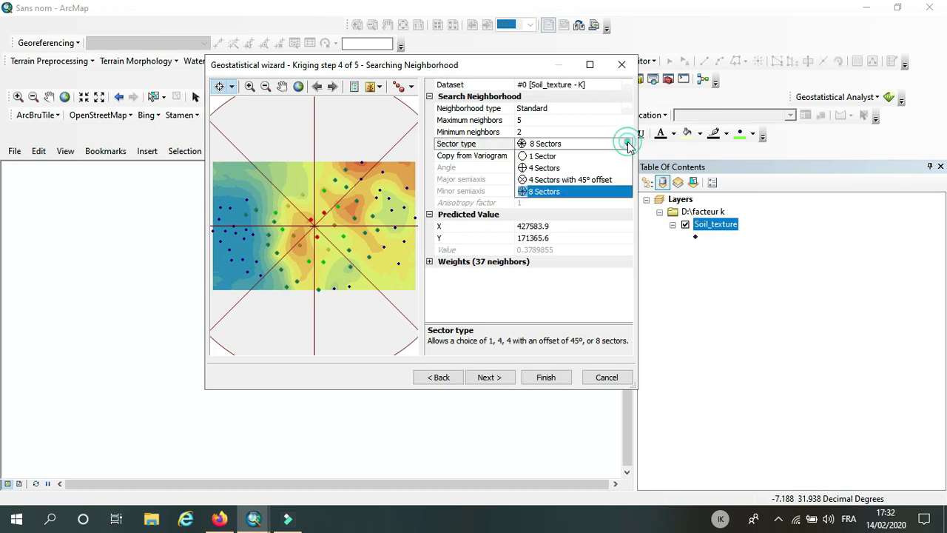
pyautogui.click(554, 171)
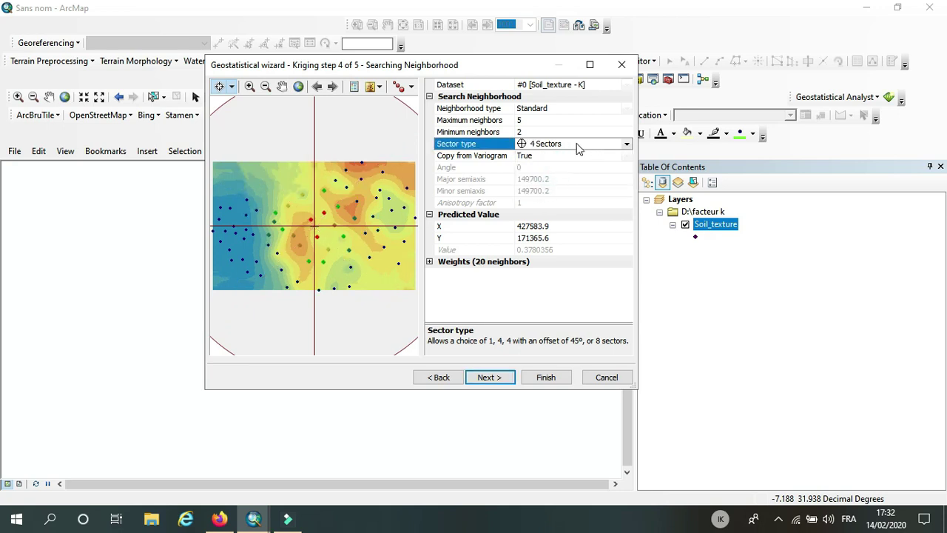
pyautogui.click(626, 143)
pyautogui.click(541, 182)
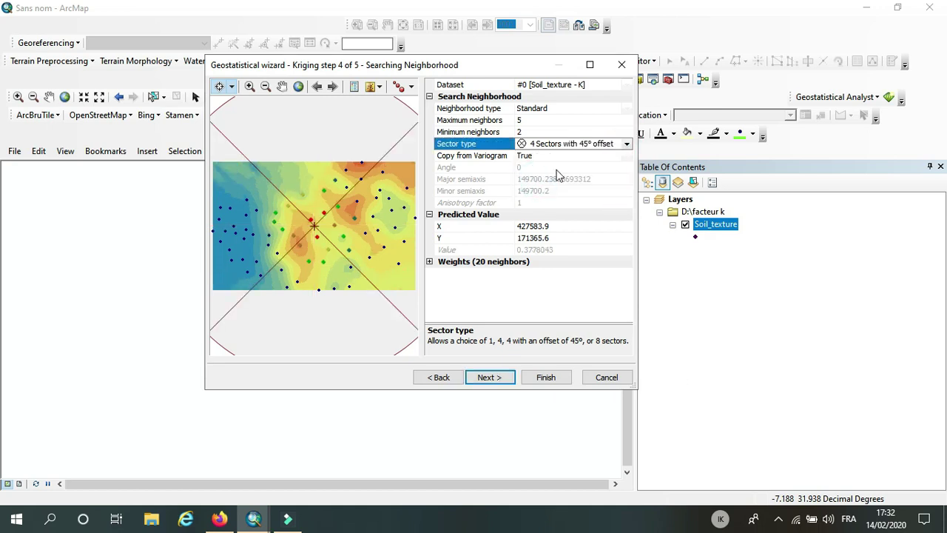
# - Review cross-validation errors: root-mean-square 0.2751373, mean standardized 1.109646 across 71 samples
pyautogui.press('Return')
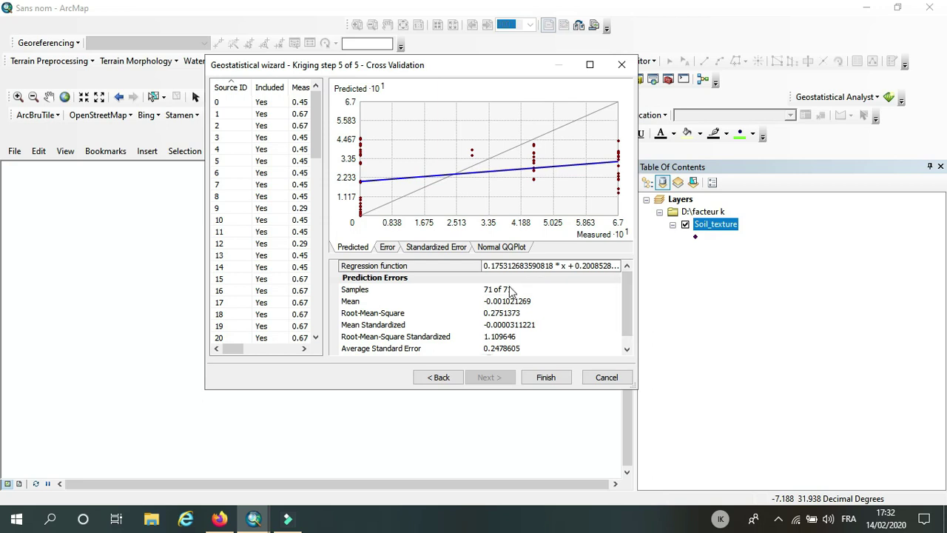
pyautogui.click(362, 304)
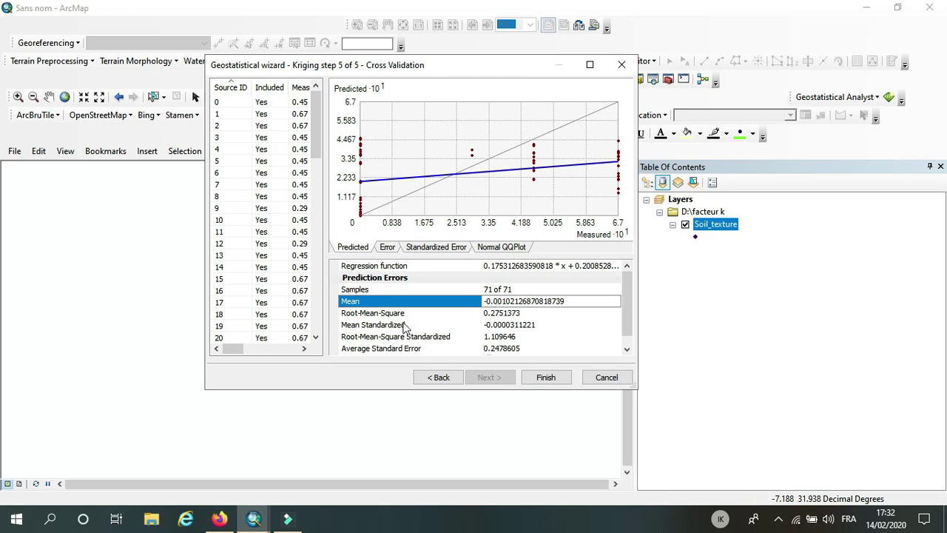
pyautogui.click(357, 316)
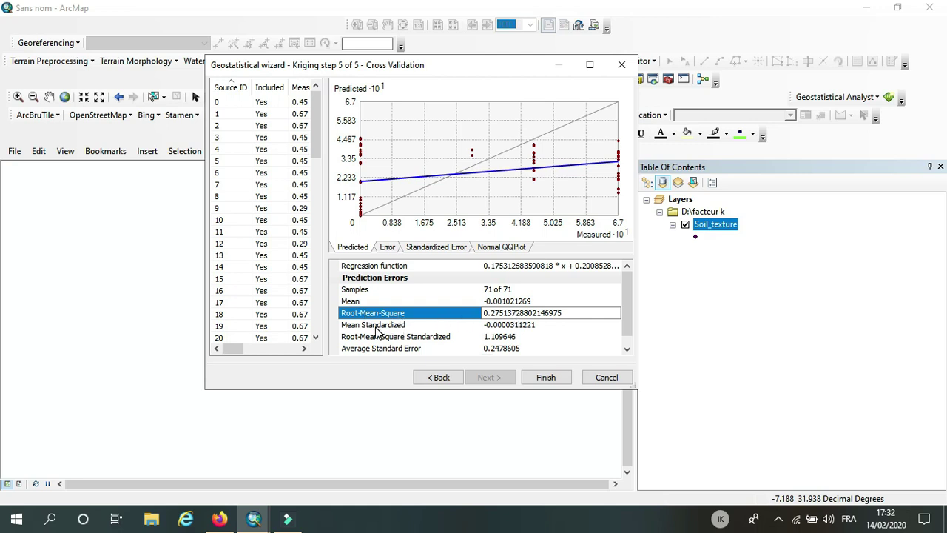
pyautogui.click(376, 326)
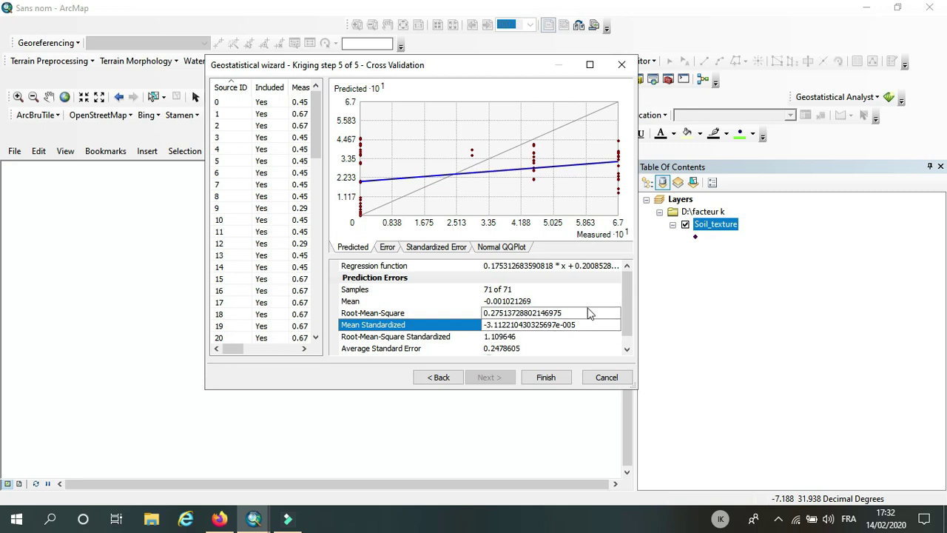
pyautogui.click(628, 311)
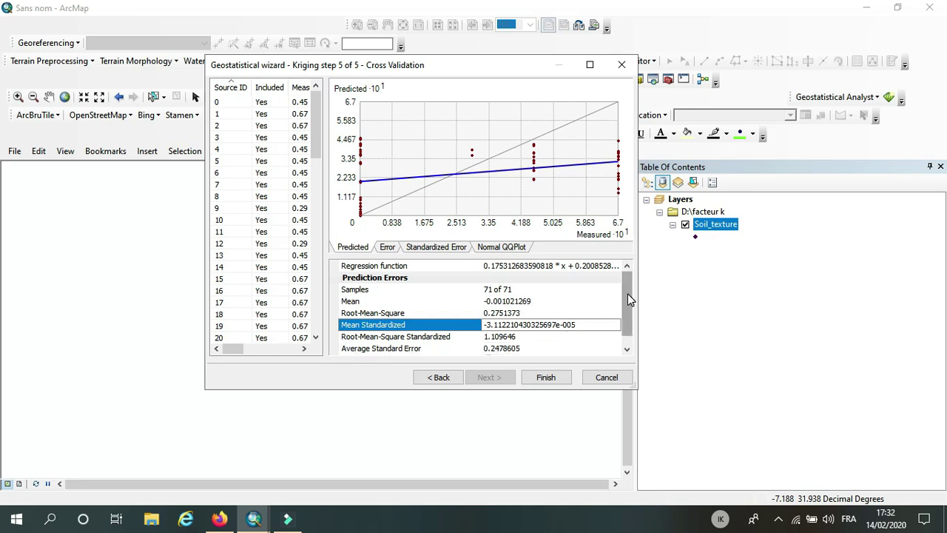
pyautogui.moveTo(628, 293); pyautogui.dragTo(630, 316)
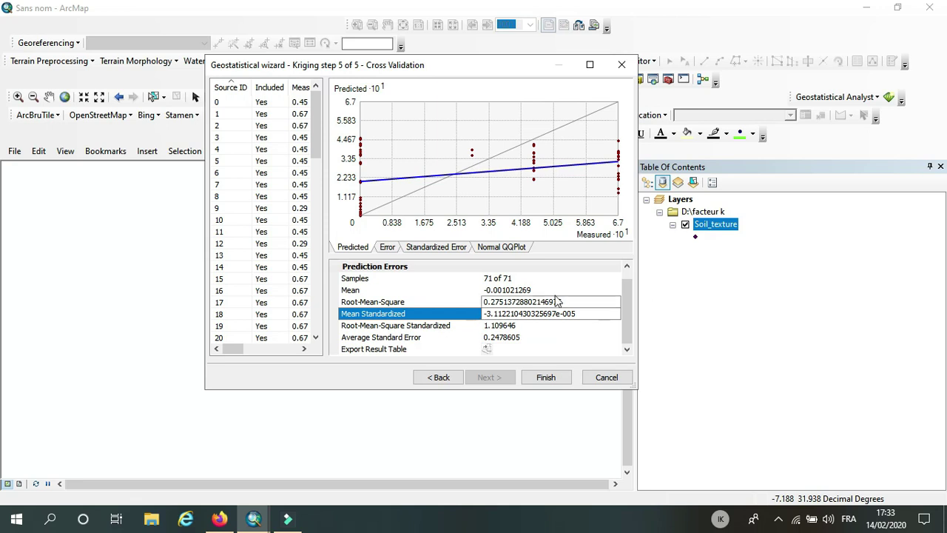
pyautogui.click(606, 275)
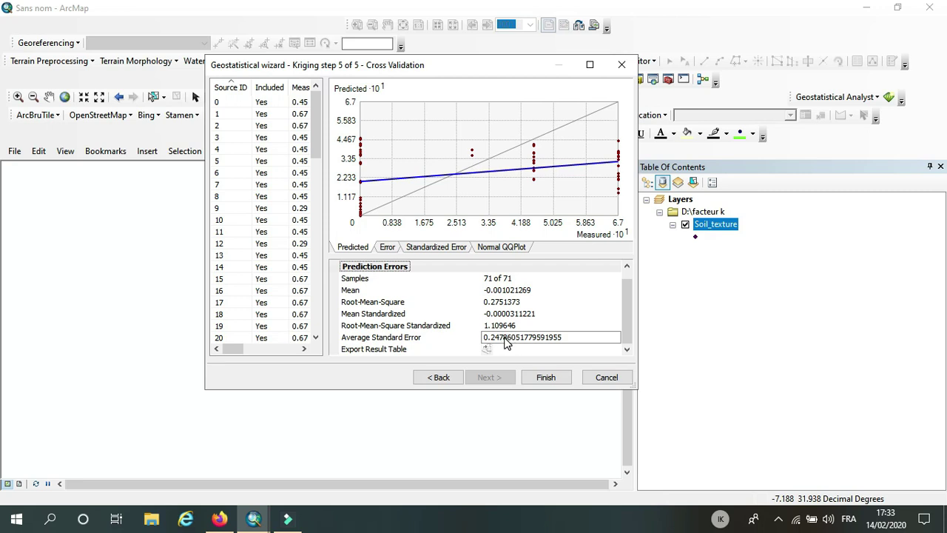
# - Switch the neighbourhood type to Smooth and check its cross-validation results
pyautogui.click(440, 379)
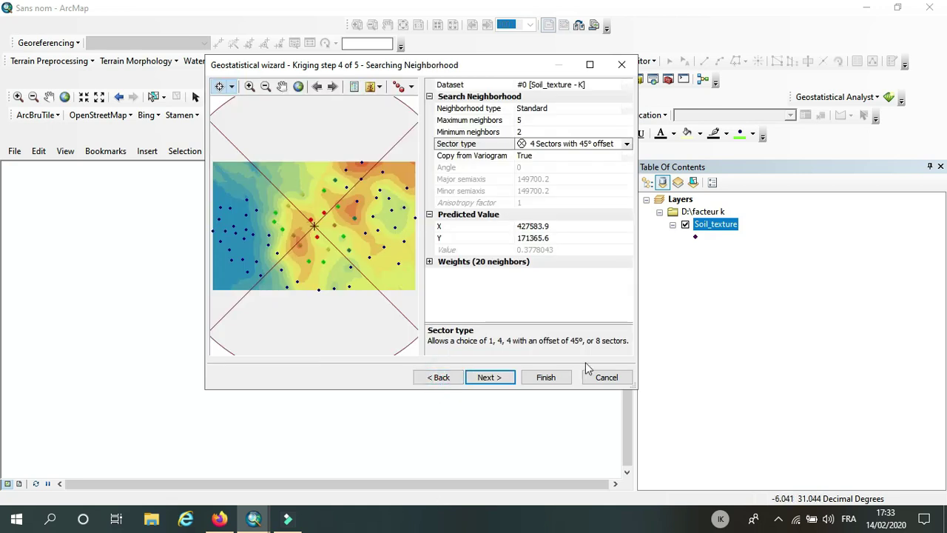
pyautogui.click(622, 110)
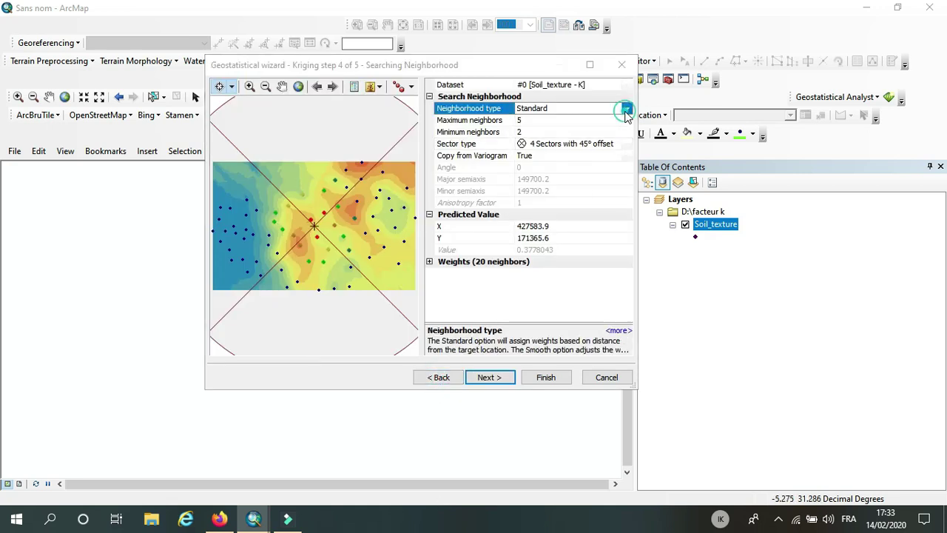
pyautogui.click(627, 108)
pyautogui.click(529, 129)
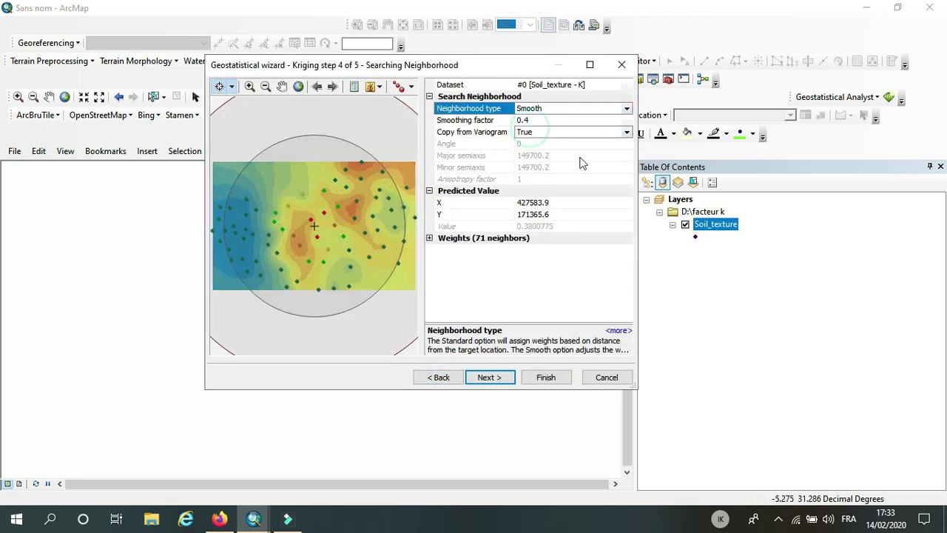
pyautogui.click(500, 380)
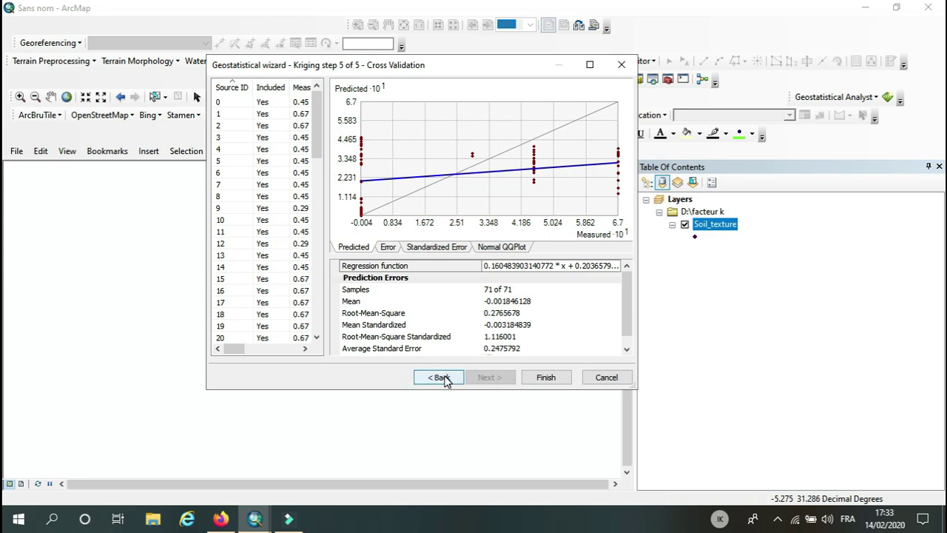
# - Restore the Standard neighbourhood and step forward again to Cross Validation
pyautogui.click(442, 378)
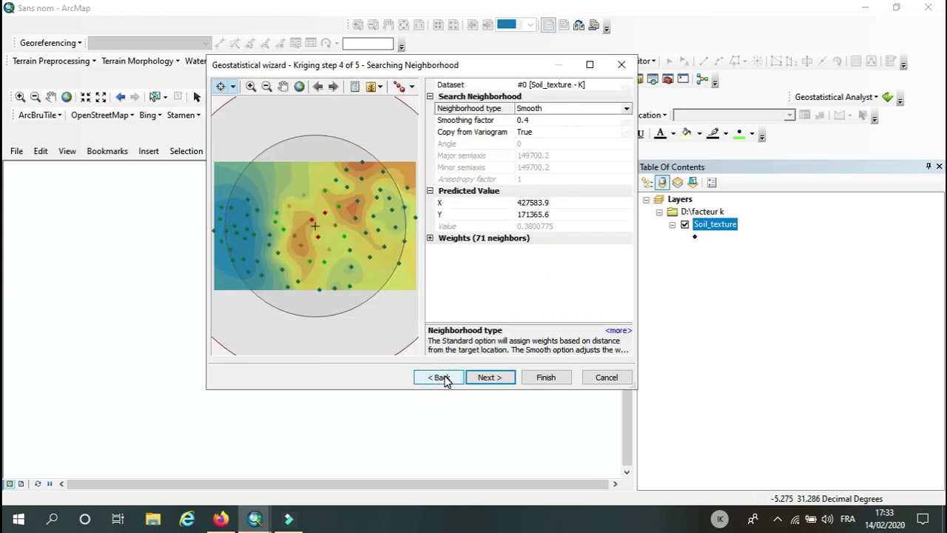
pyautogui.click(627, 111)
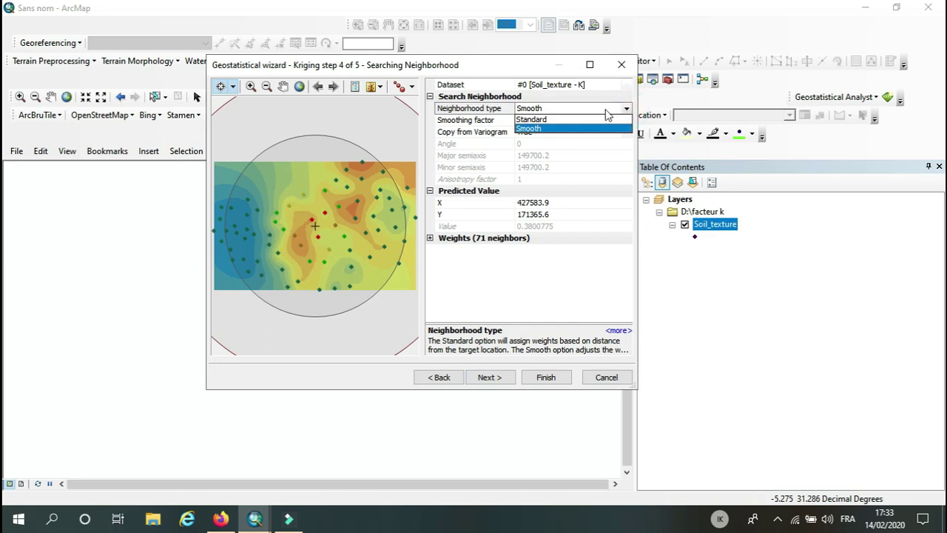
pyautogui.click(546, 120)
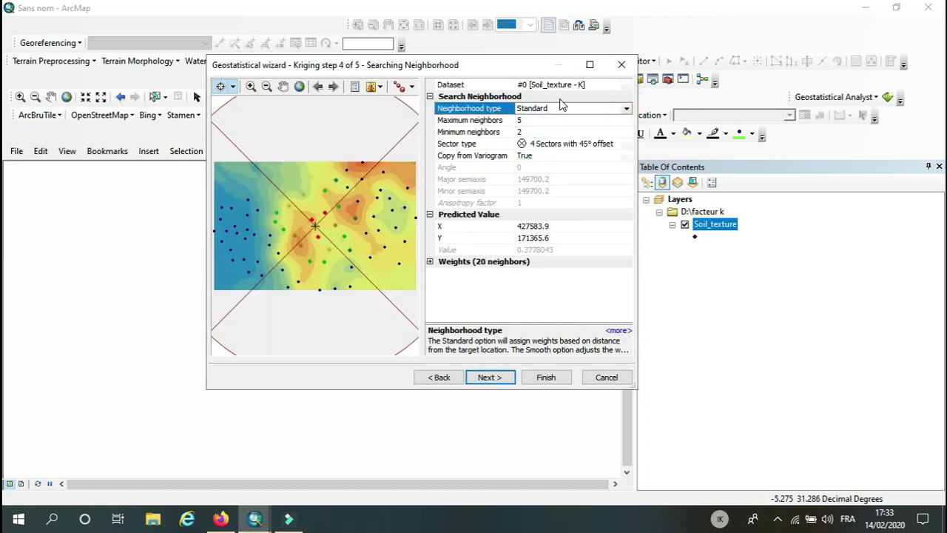
pyautogui.click(536, 132)
pyautogui.click(444, 379)
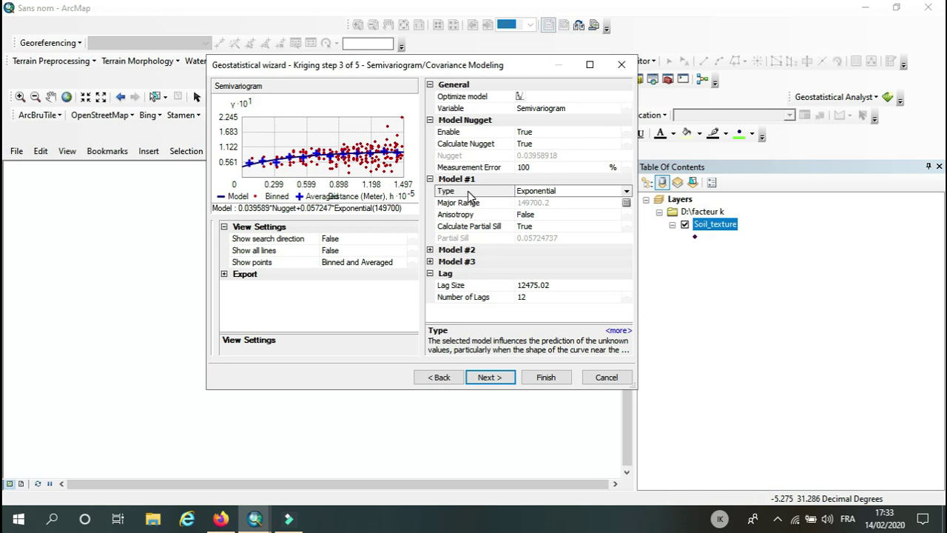
pyautogui.click(504, 379)
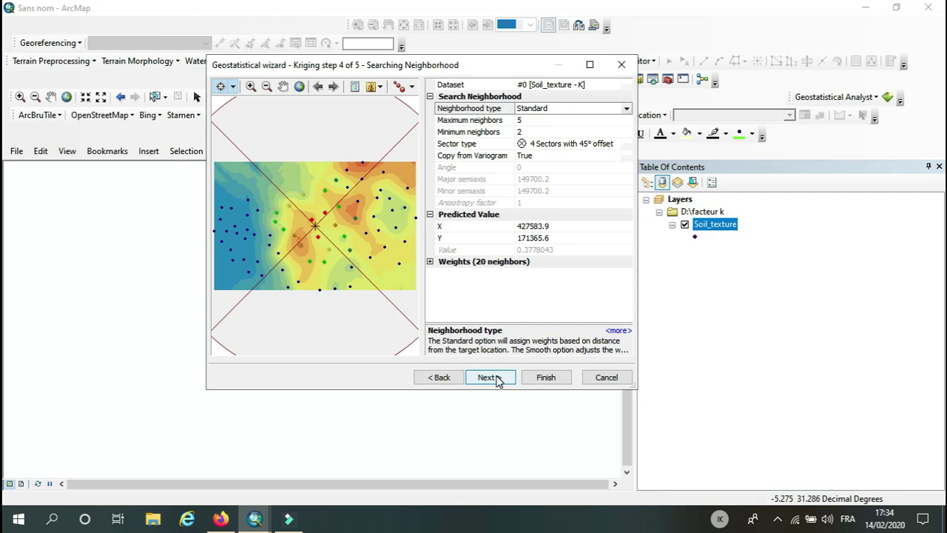
pyautogui.click(490, 378)
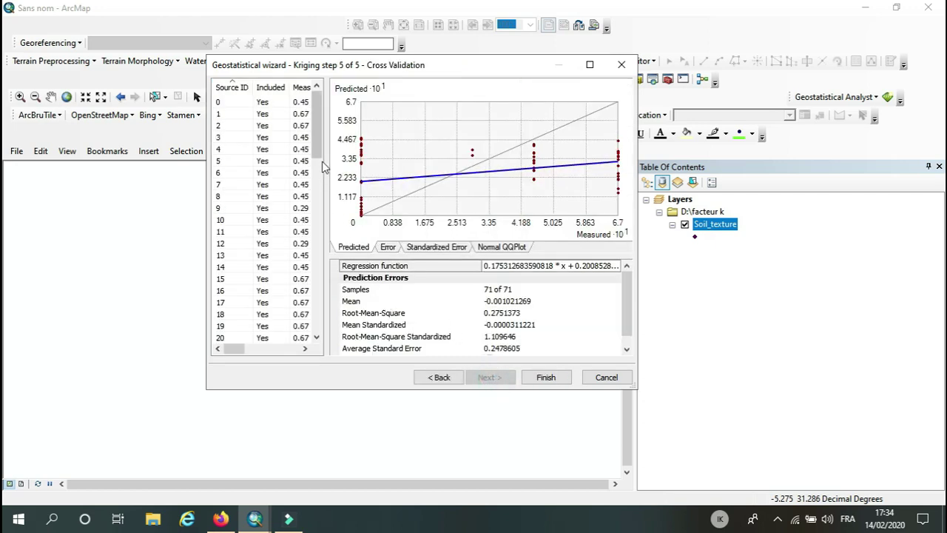
# - Widen the cross-validation table, finish the wizard, and review the method report
pyautogui.moveTo(326, 151); pyautogui.dragTo(359, 152)
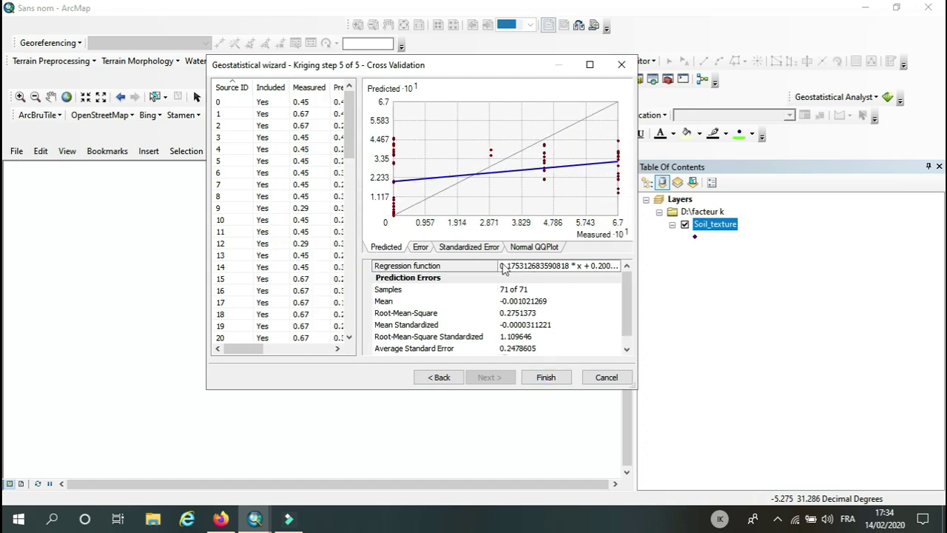
pyautogui.click(555, 379)
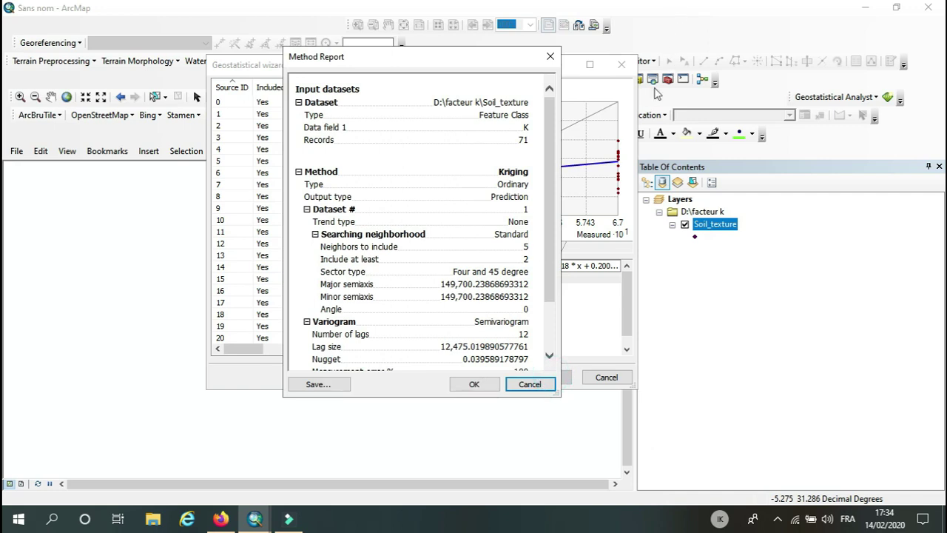
pyautogui.moveTo(553, 134); pyautogui.dragTo(552, 109)
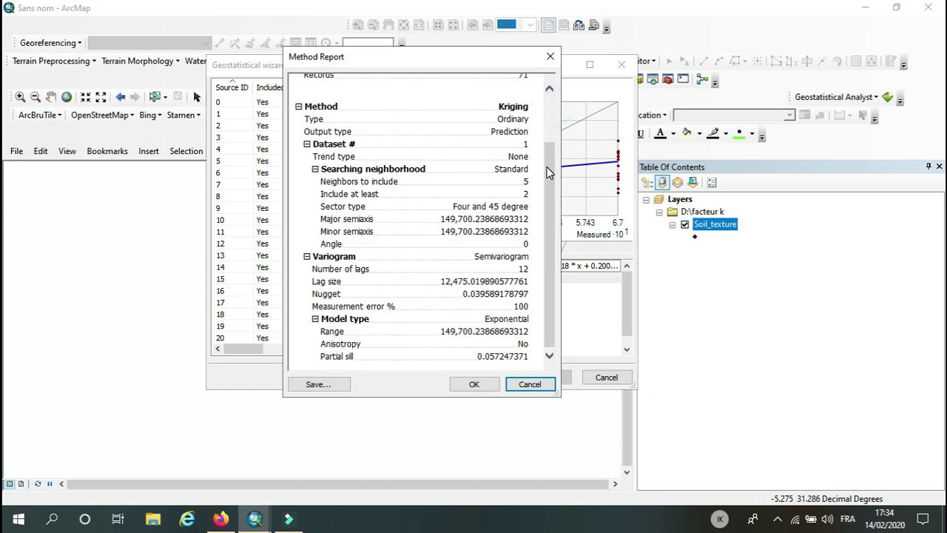
pyautogui.moveTo(547, 171); pyautogui.dragTo(548, 202)
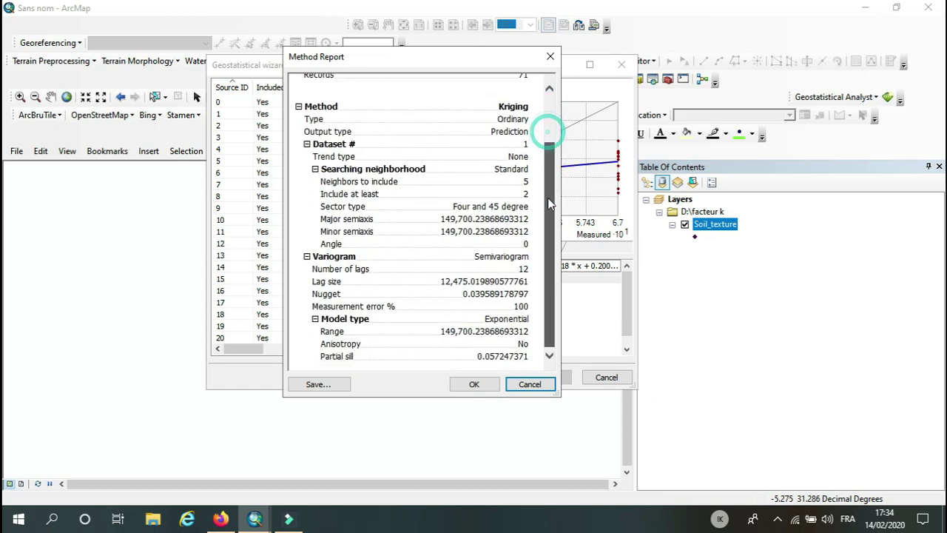
# - Save the method report as Kriging.xml and add the Kriging filled-contour prediction map
pyautogui.click(319, 384)
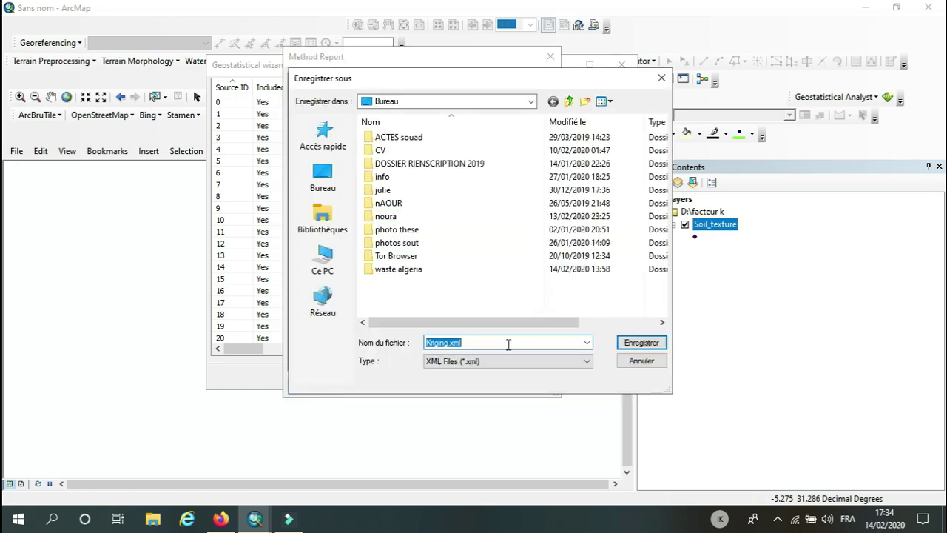
pyautogui.click(626, 345)
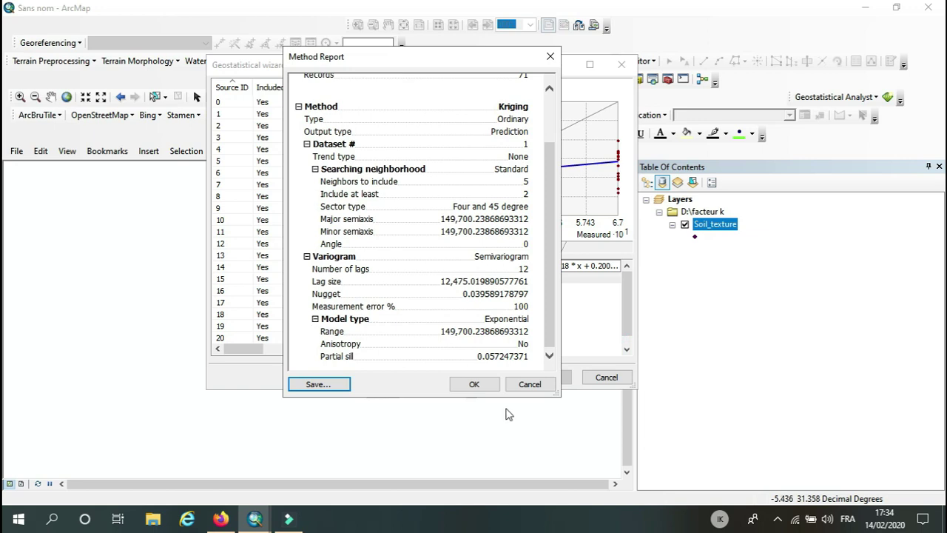
pyautogui.click(473, 385)
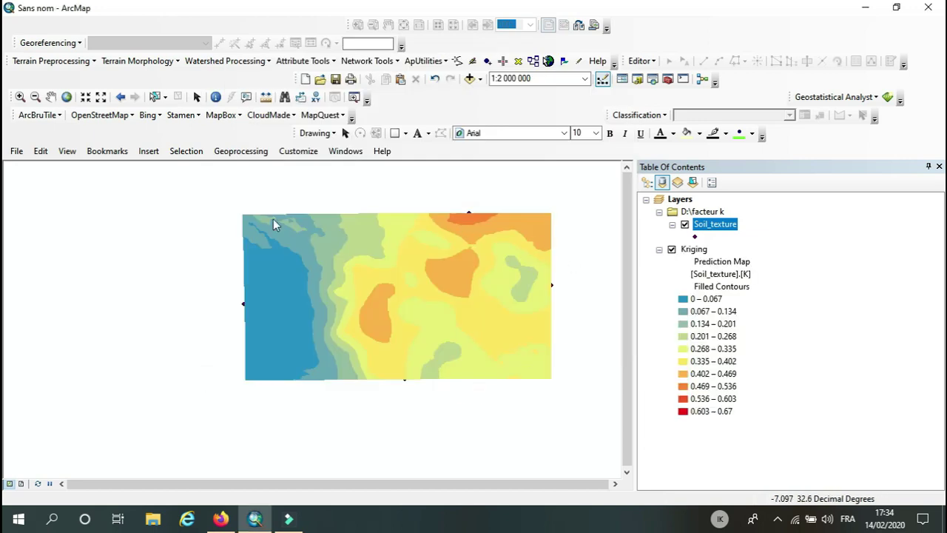